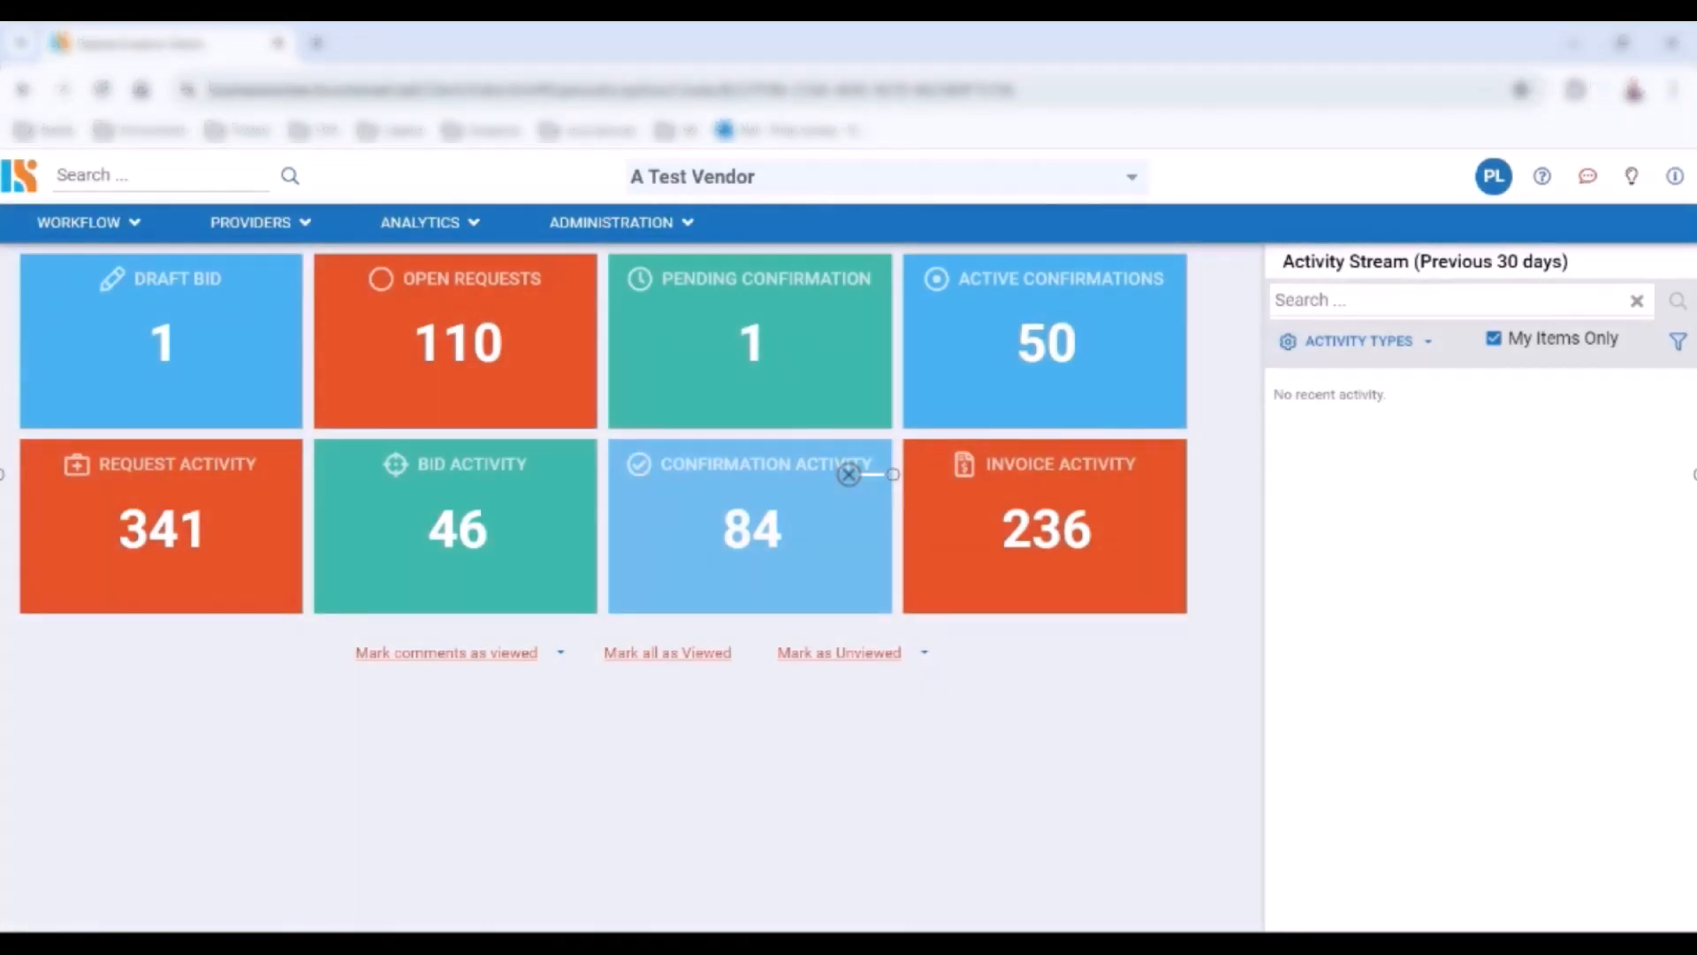
Open the confirmation and start creating a new expense exception for it
left_click(97, 221)
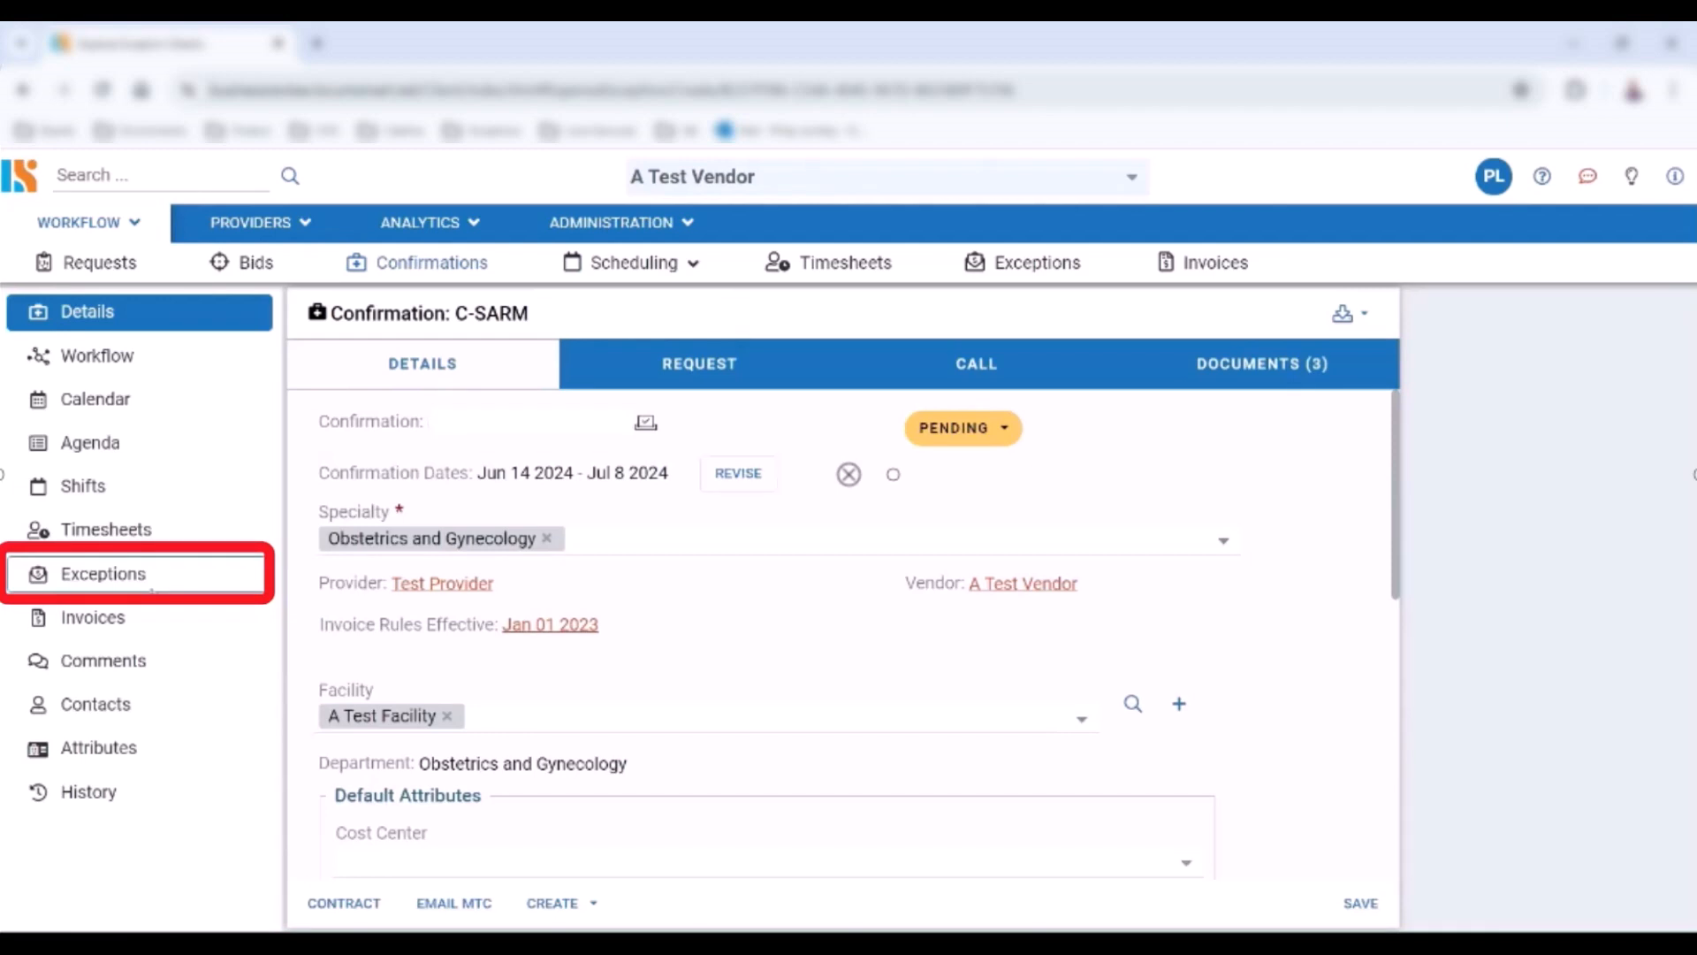
left_click(557, 902)
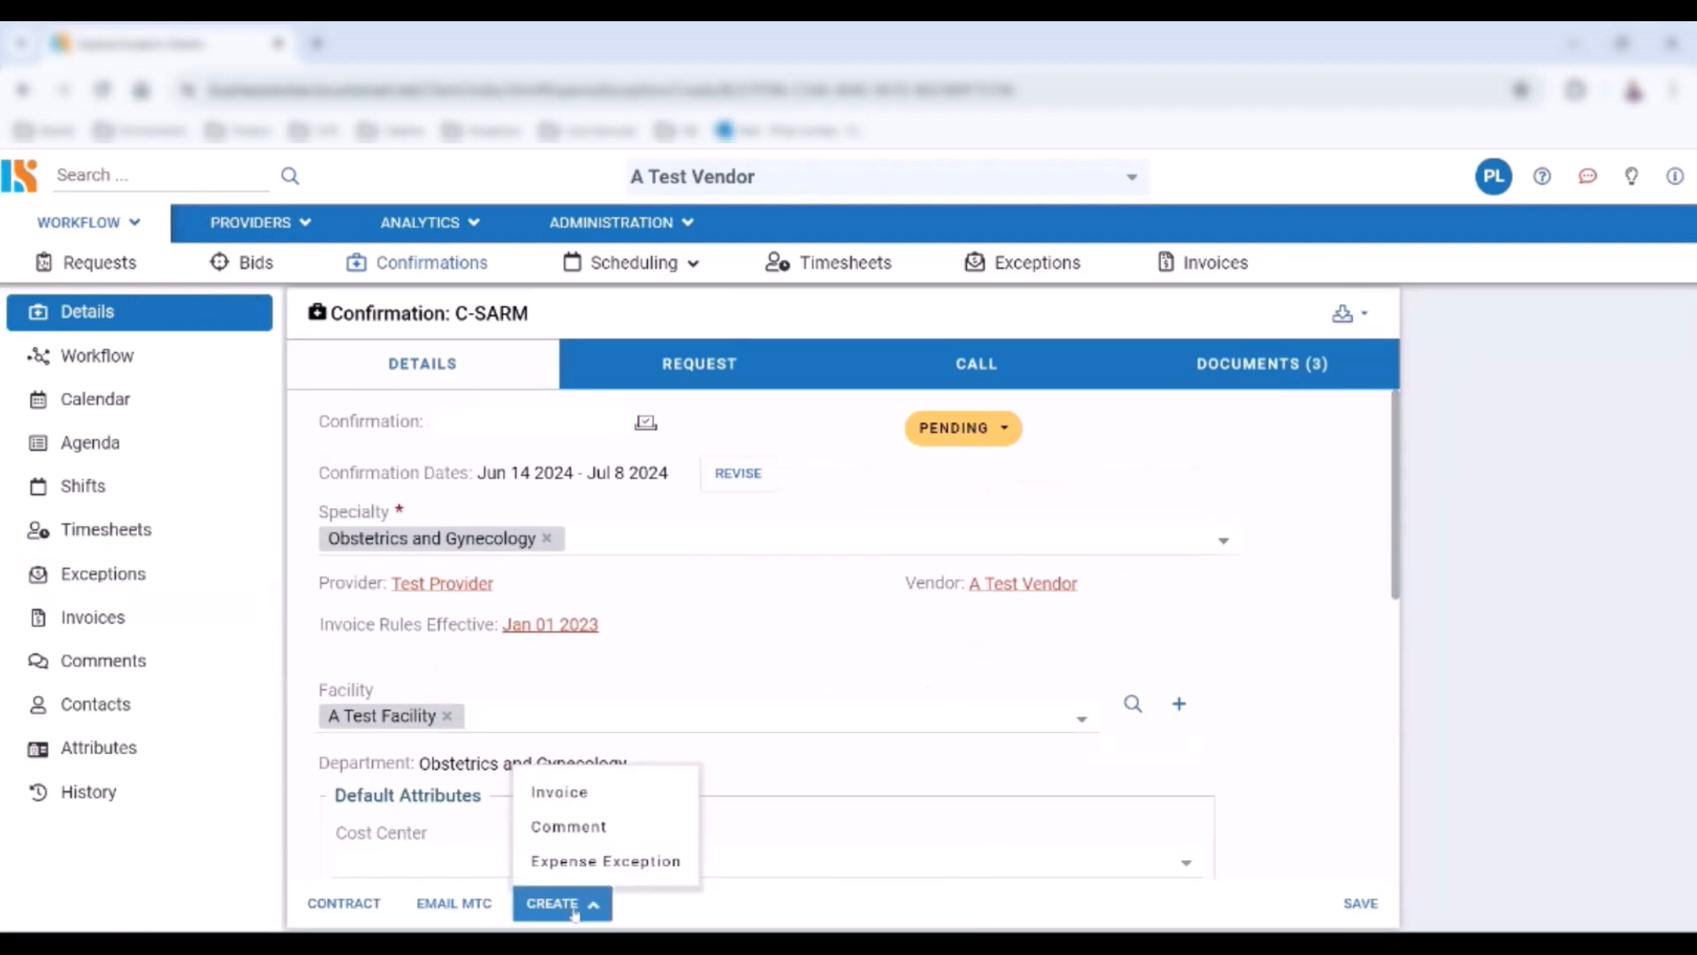
left_click(581, 862)
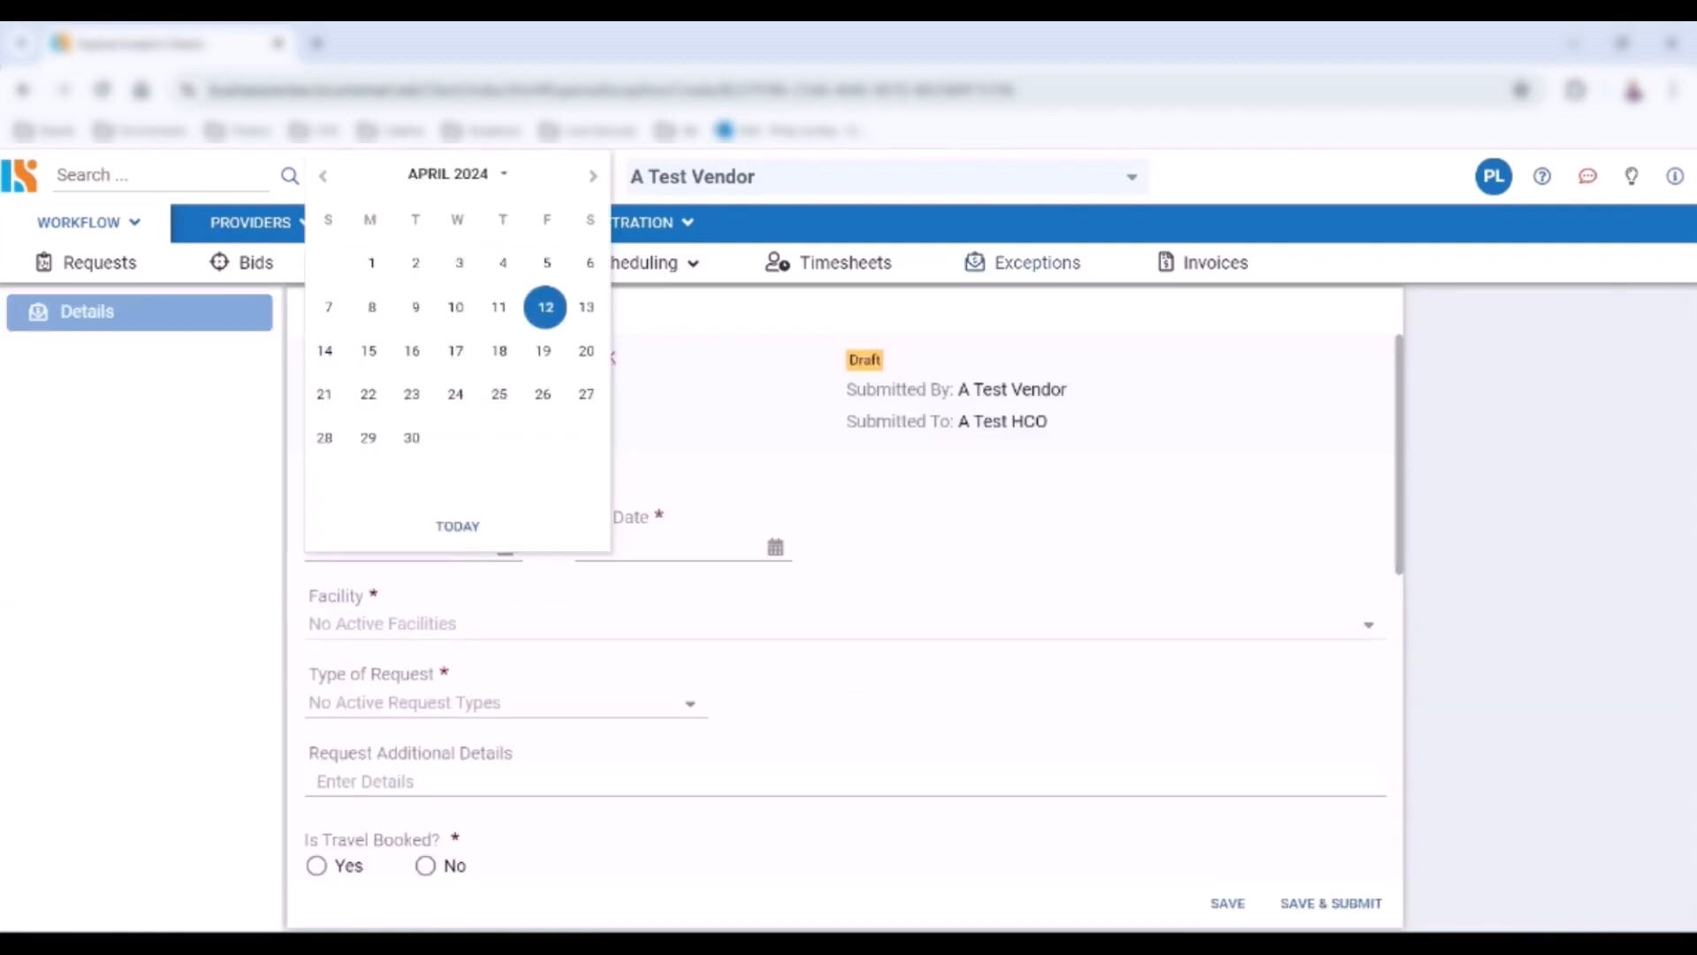
Set the exception's start date to 04/01/2024 and end date to 04/30/2024
left_click(373, 263)
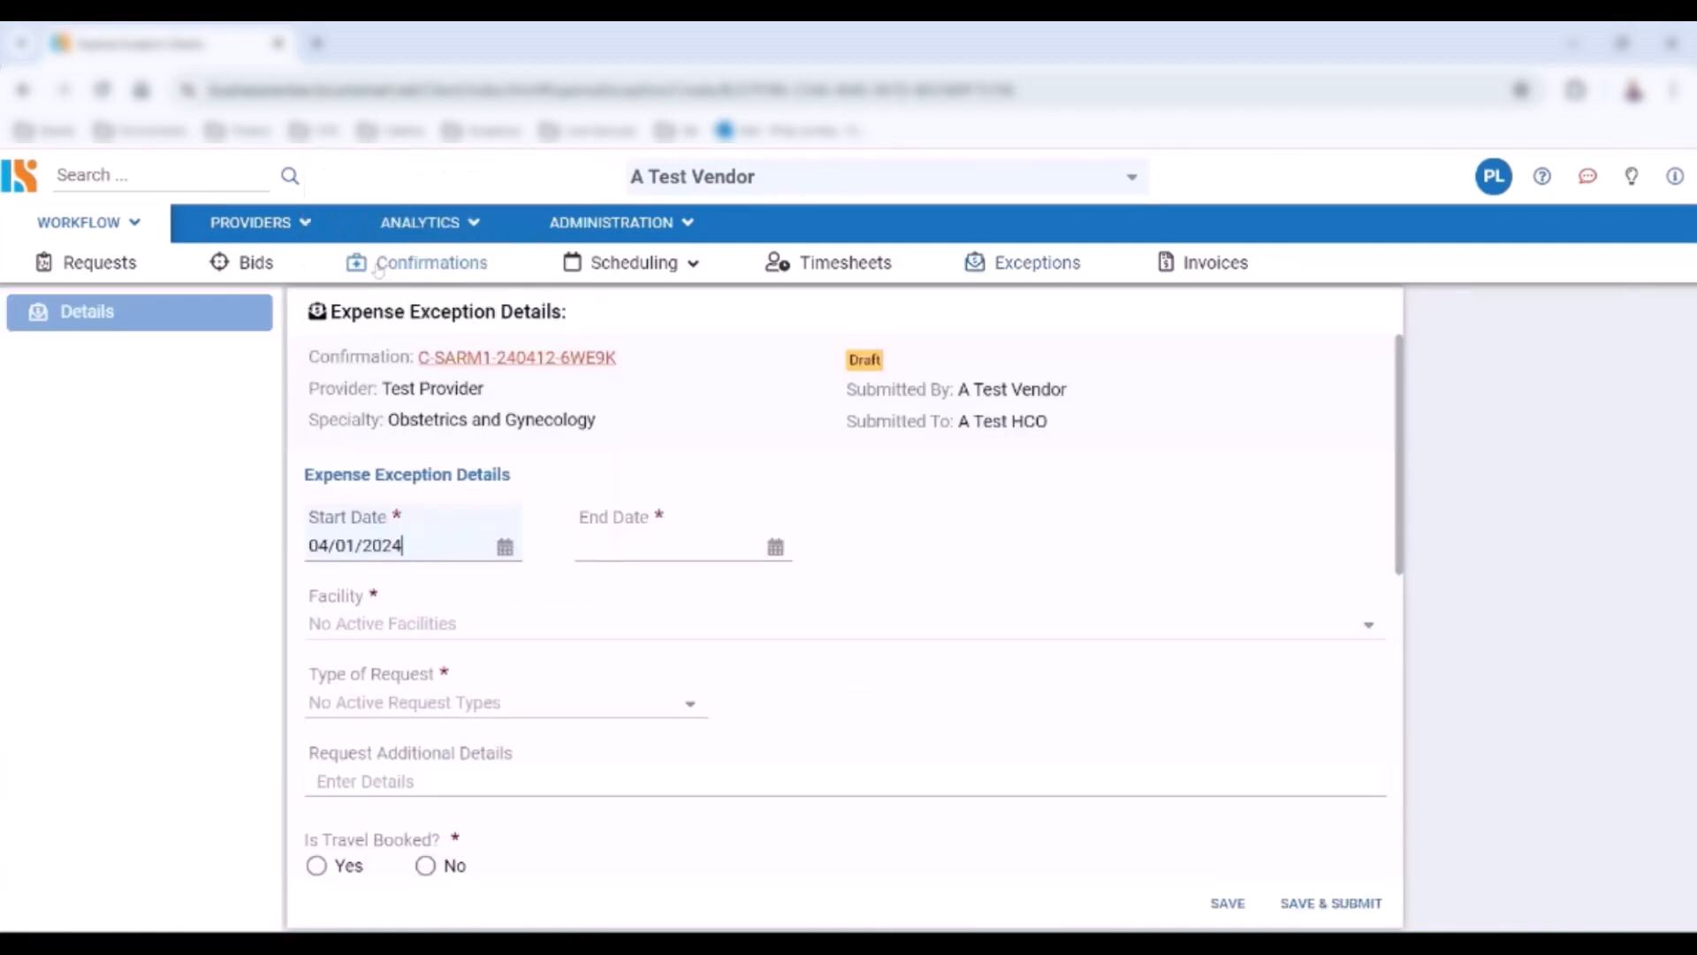
left_click(776, 547)
left_click(690, 447)
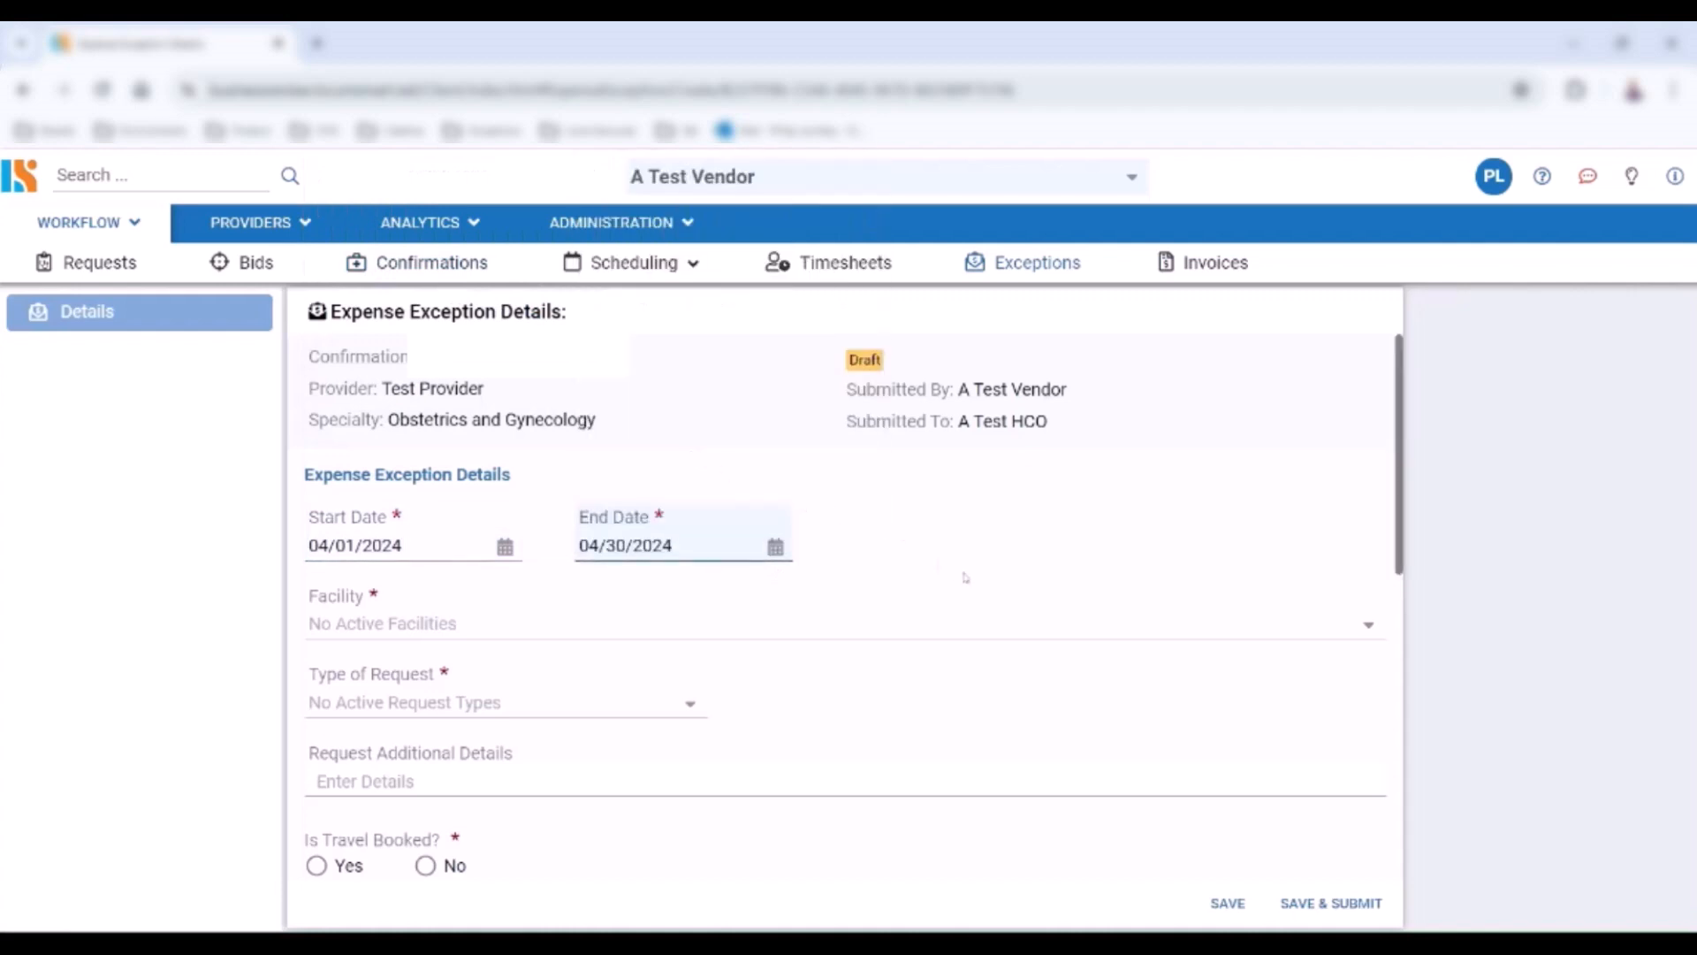
Choose A Test Facility as the facility and Airfare as the type of request
left_click(1375, 625)
left_click(1229, 661)
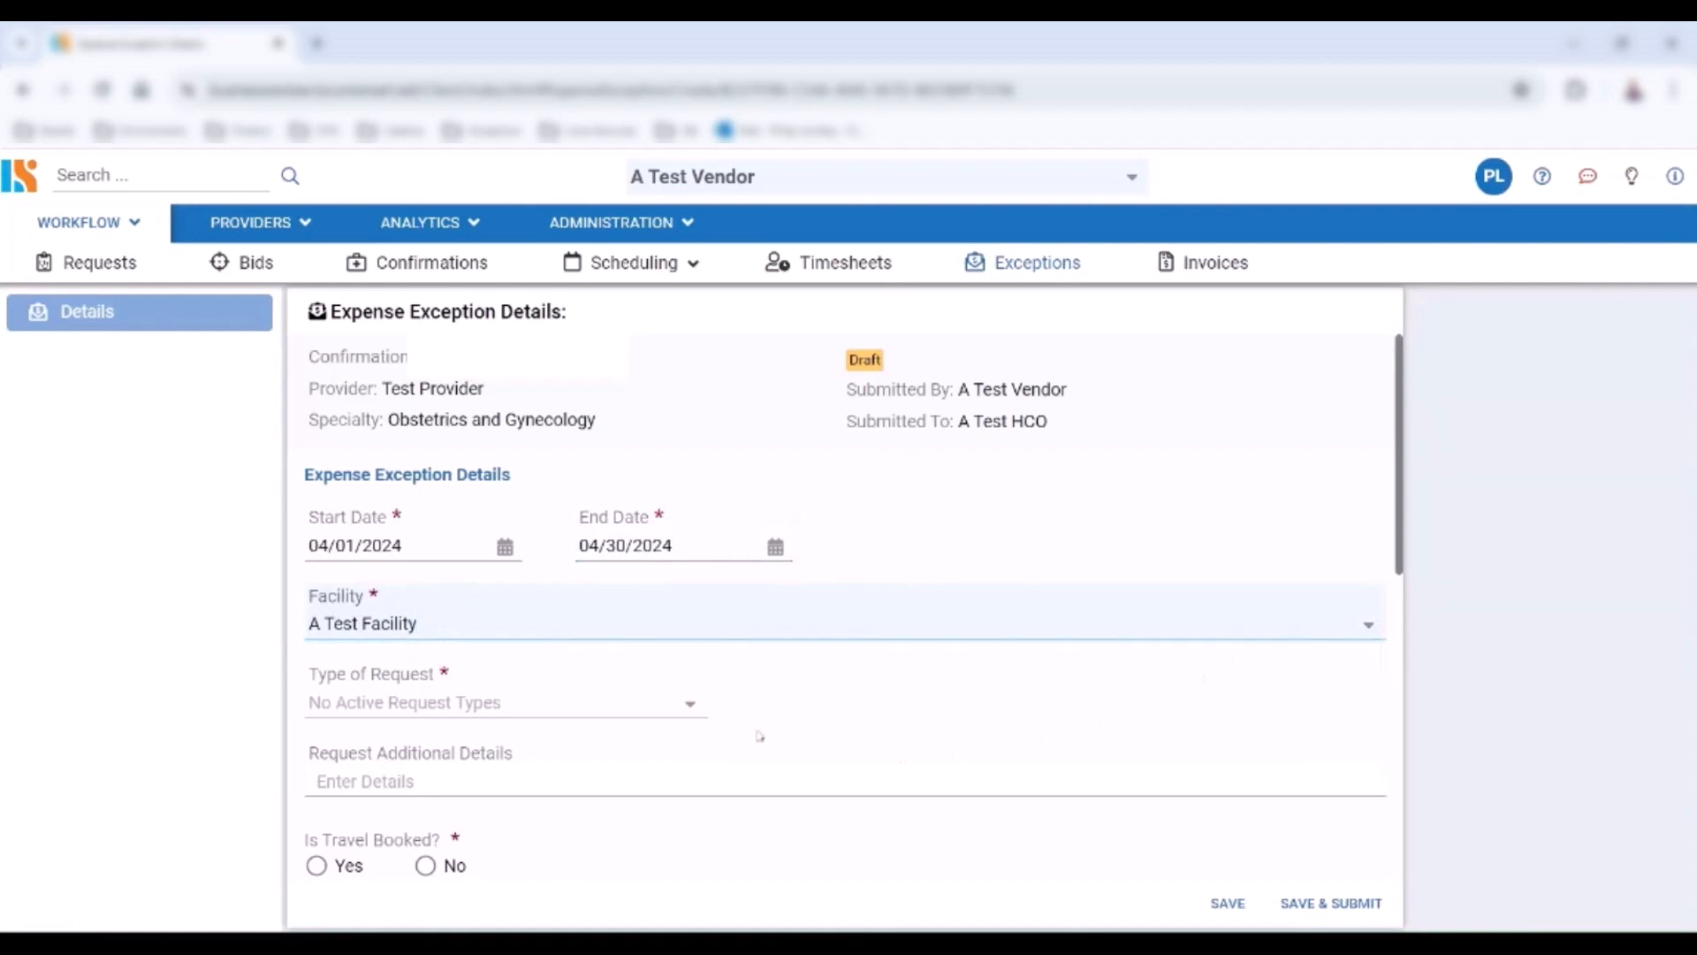
left_click(694, 708)
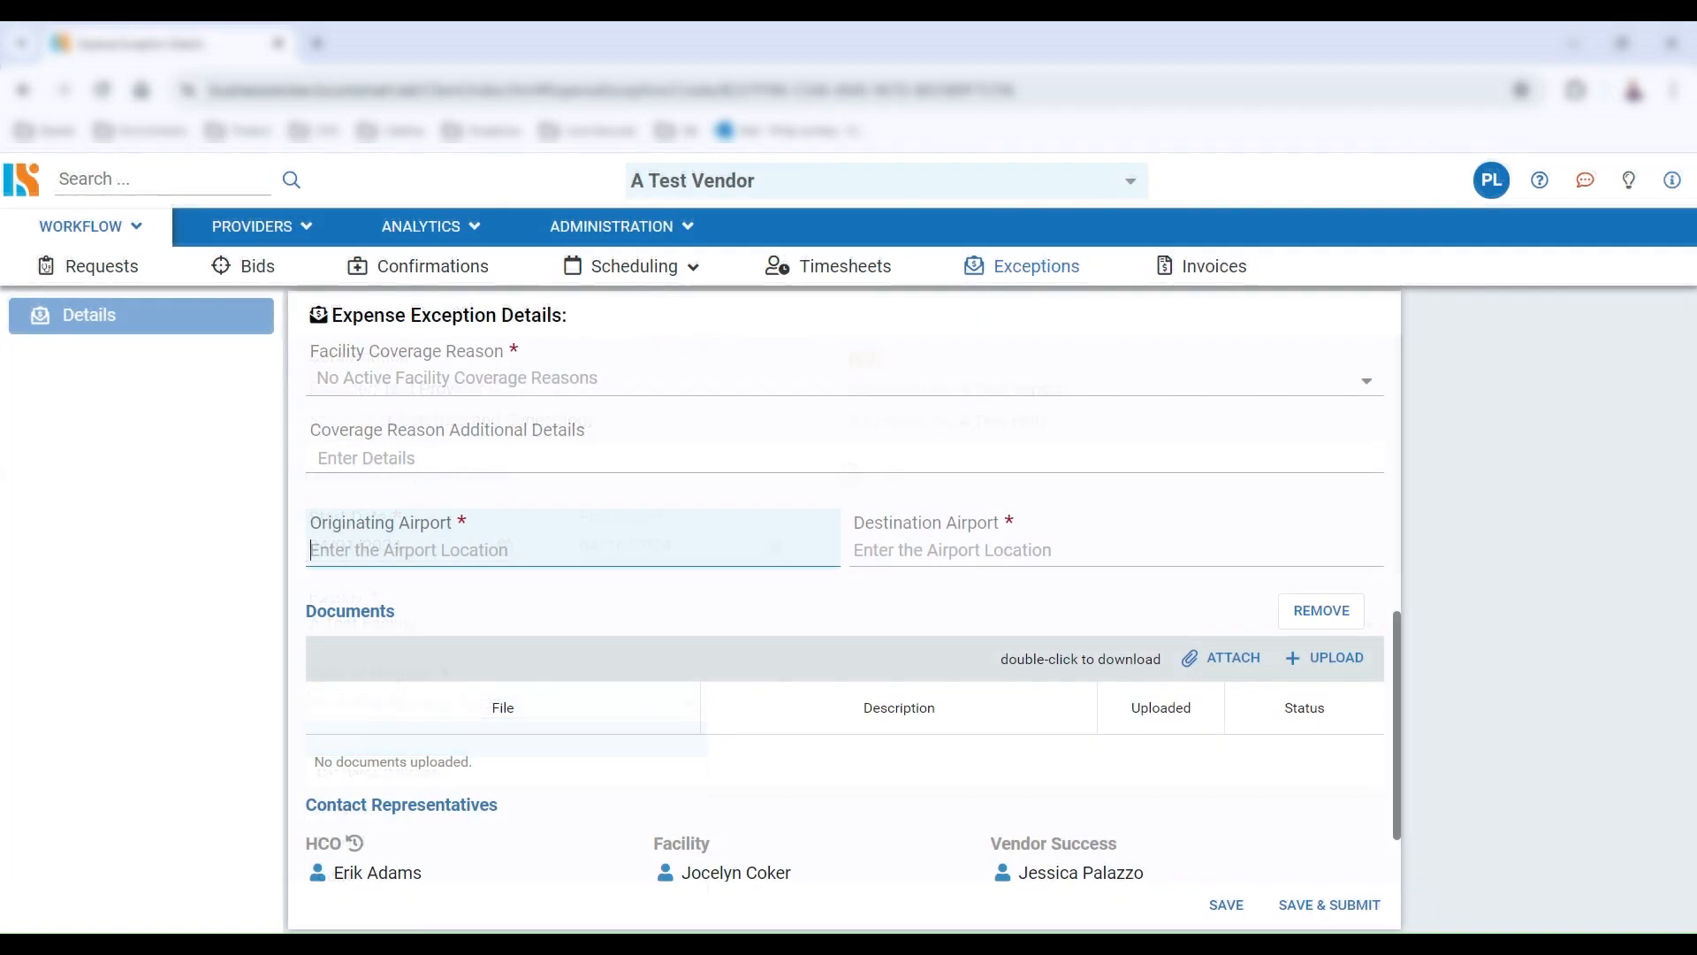
Set the originating airport to PHL (Philadelphia) and the destination airport to PHX (Phoenix)
type("PHL")
key("Tab")
type("PHX")
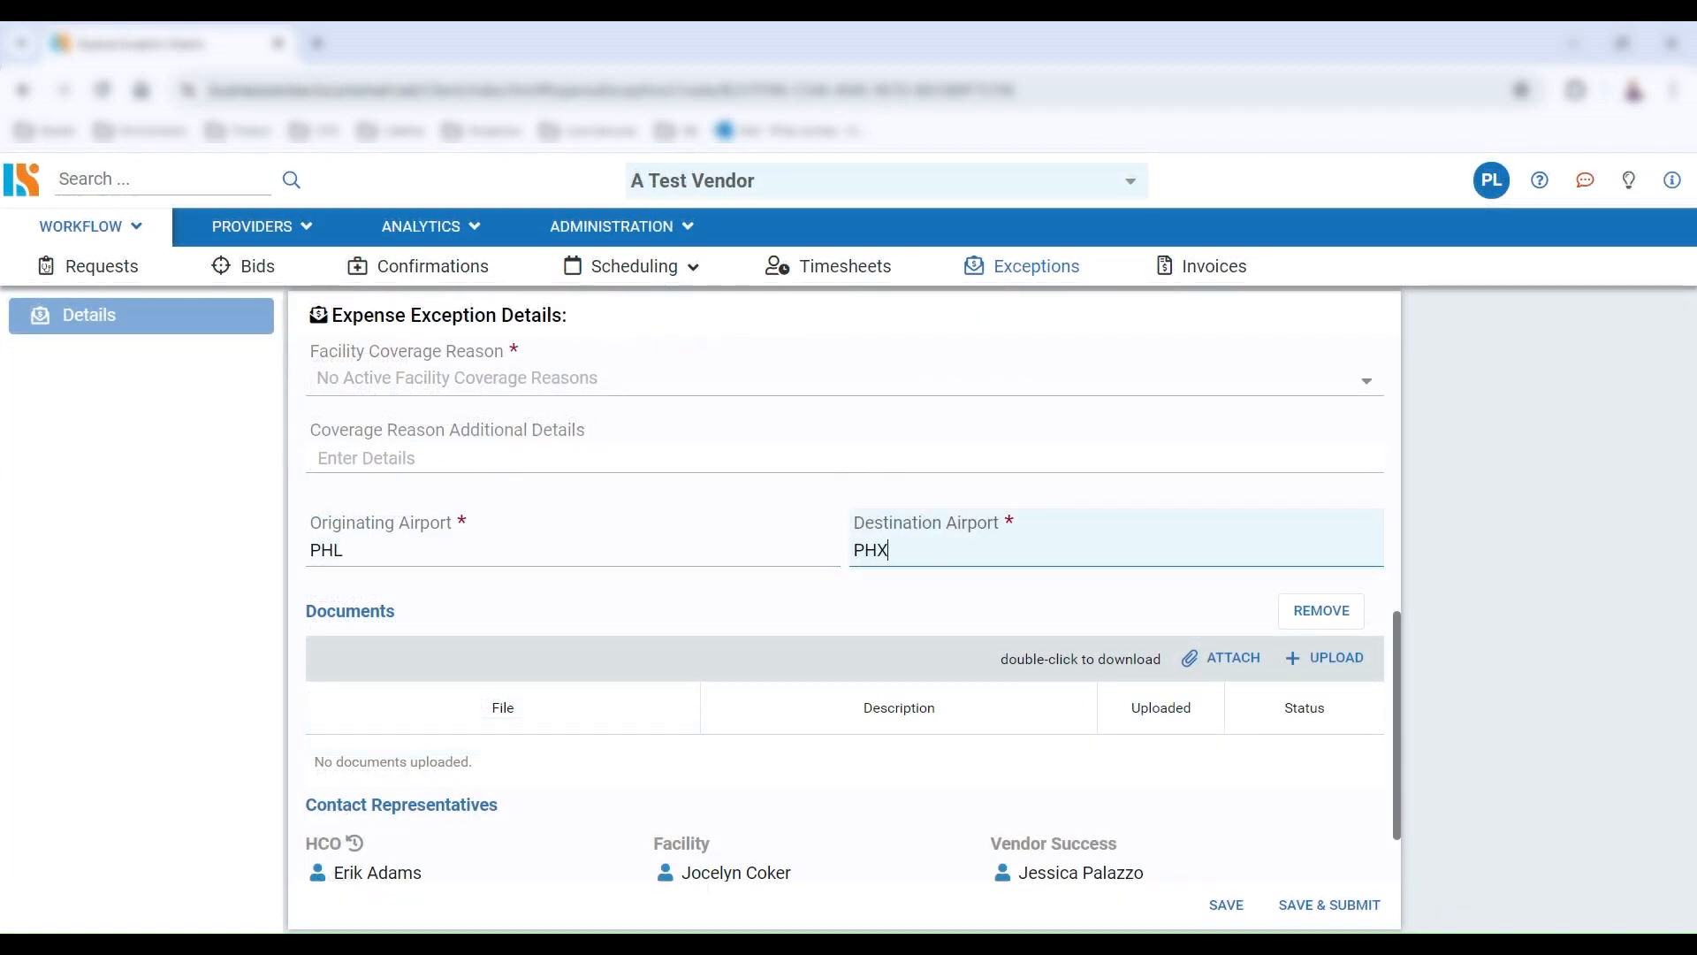
Try to enter Spirit Airlines as the request's additional details
scroll(779, 658, "up", 6)
left_click(779, 659)
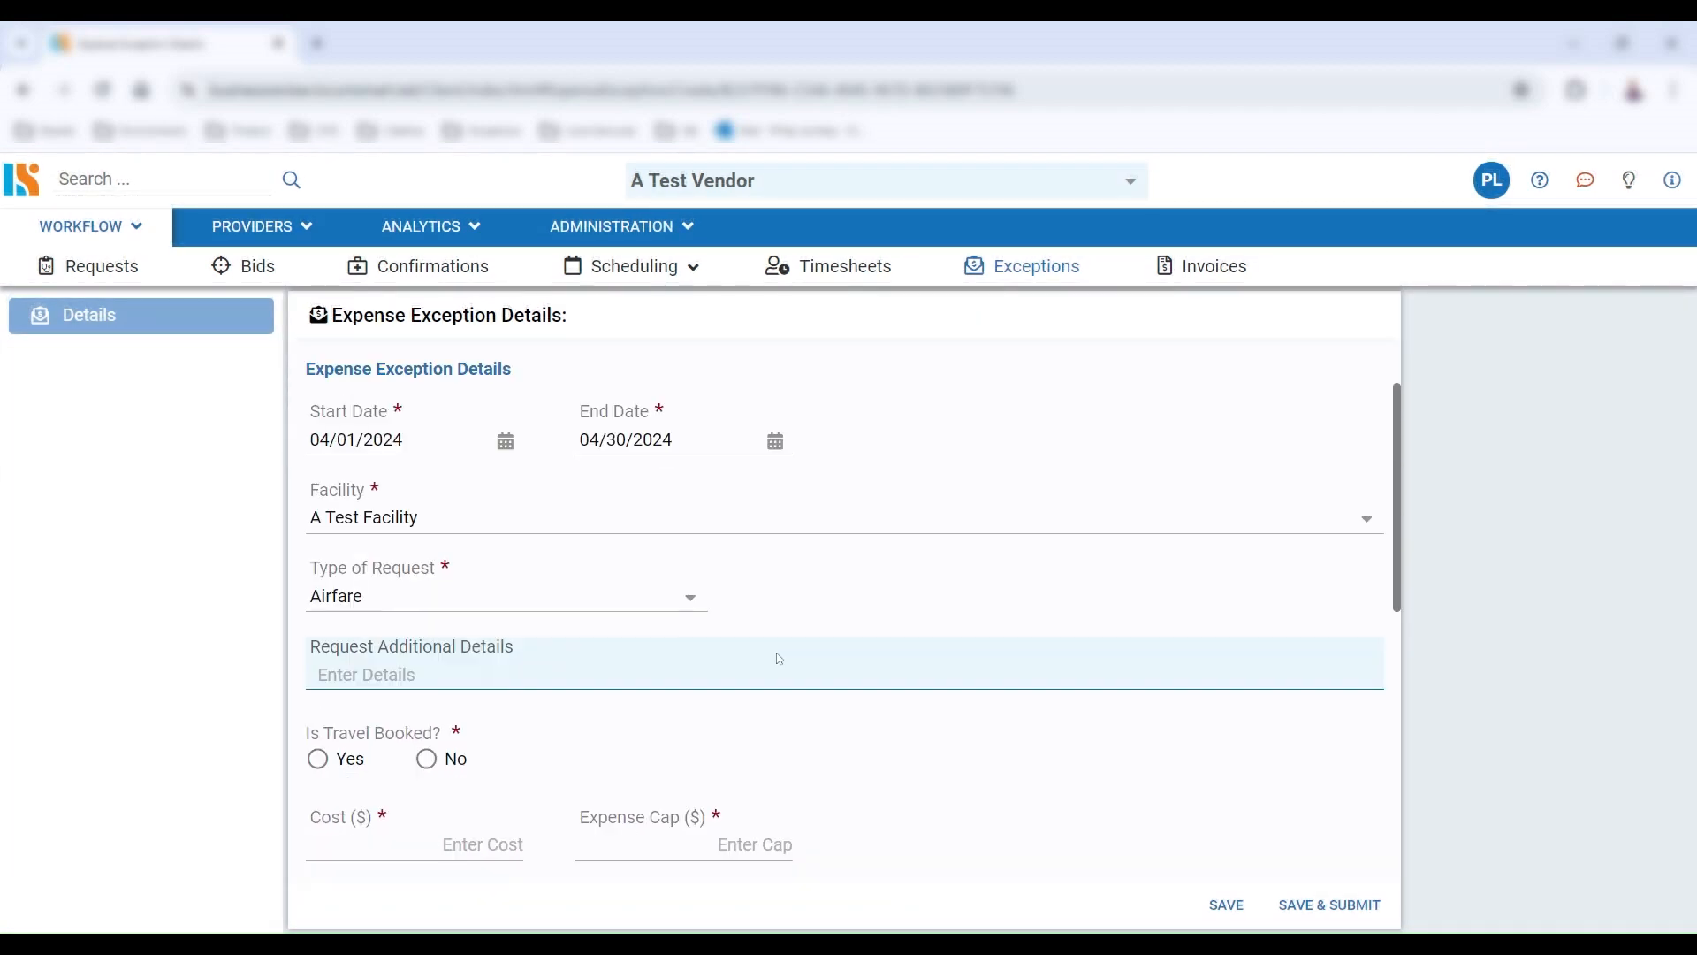
type("Spirit Airlines")
Mark the travel as booked and set the date booked to 04/11/2024
left_click(375, 757)
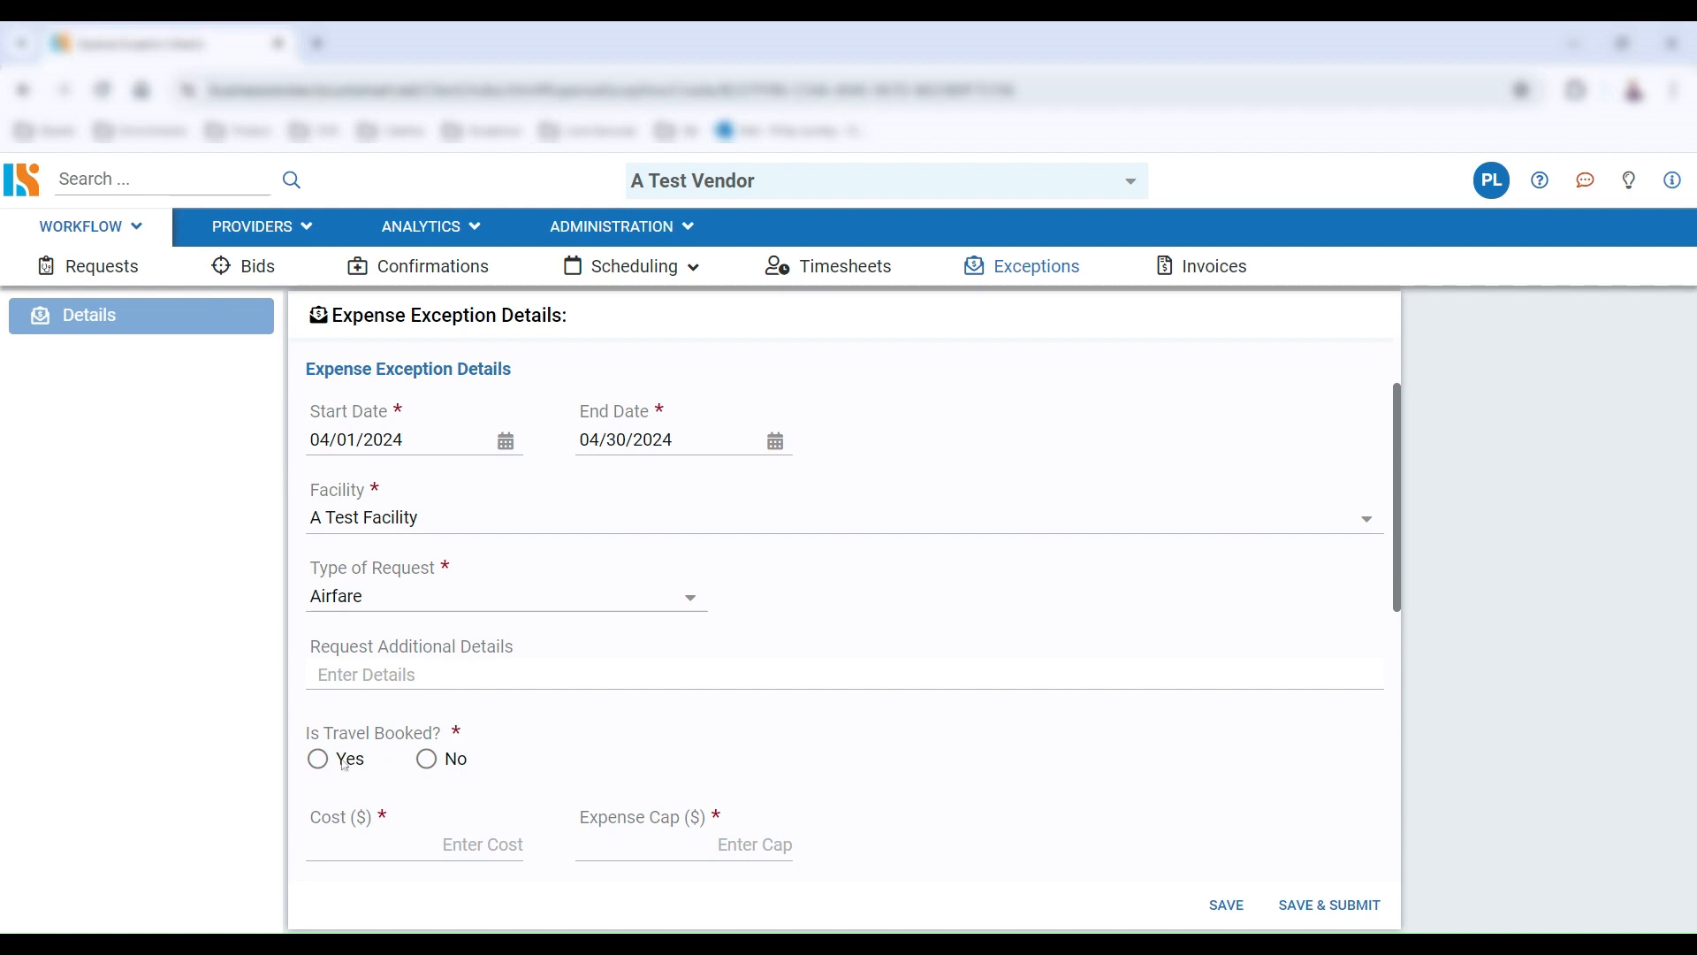
left_click(344, 766)
left_click(778, 769)
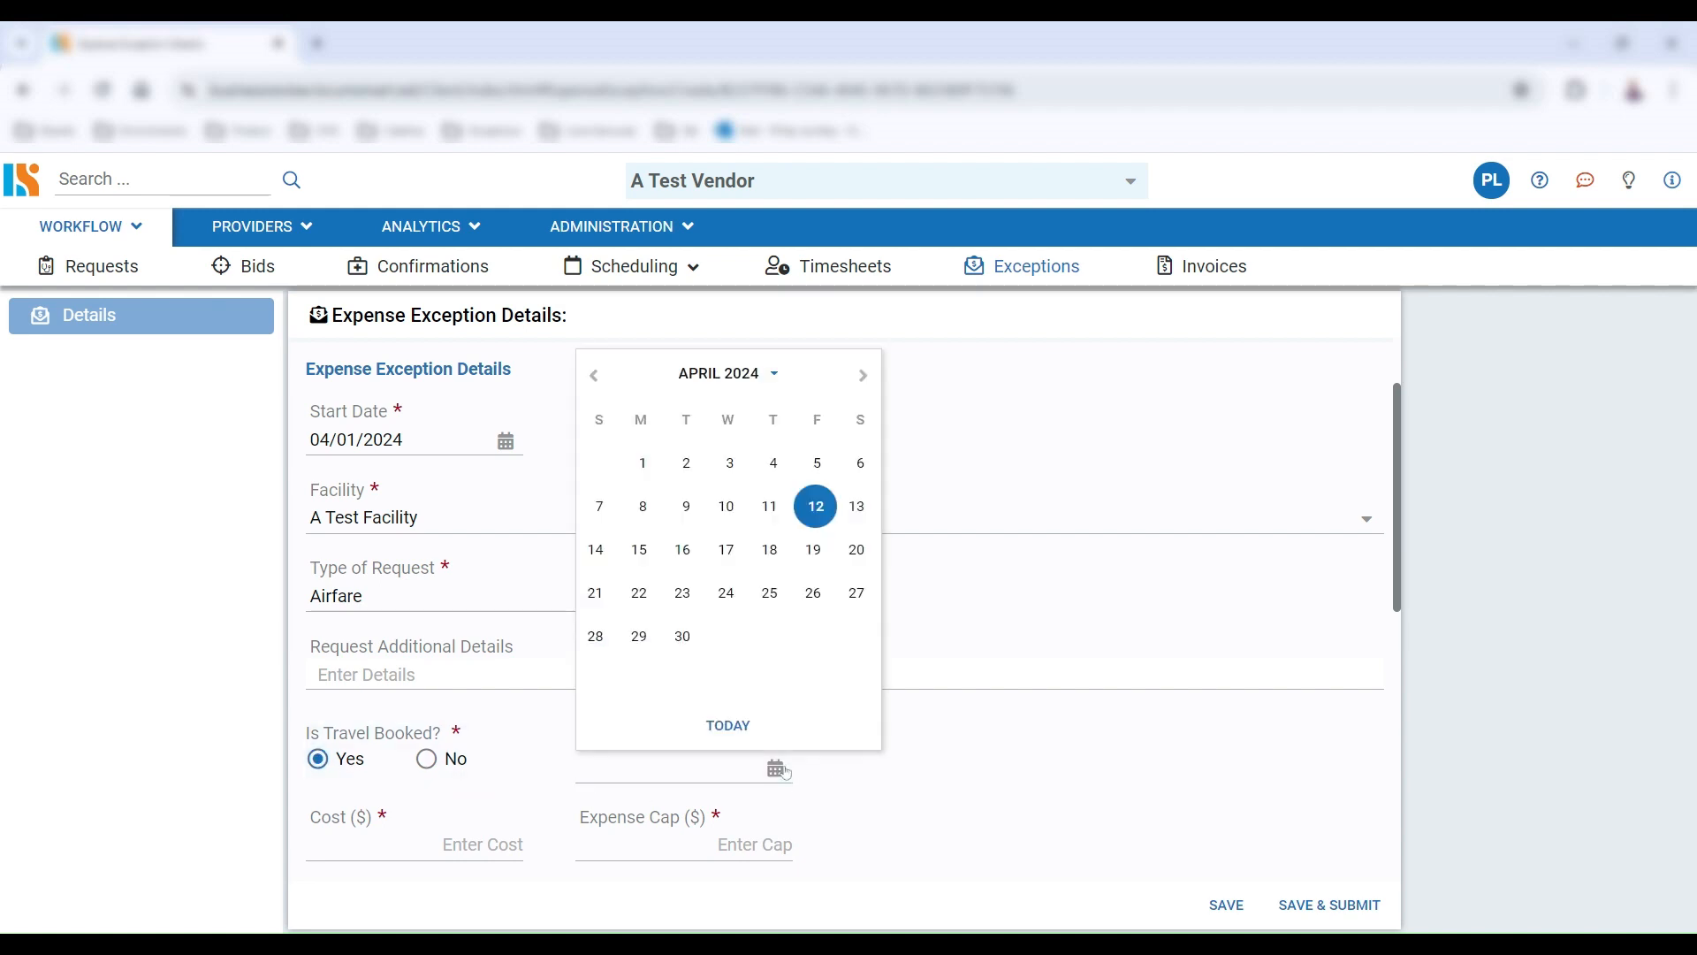
left_click(767, 513)
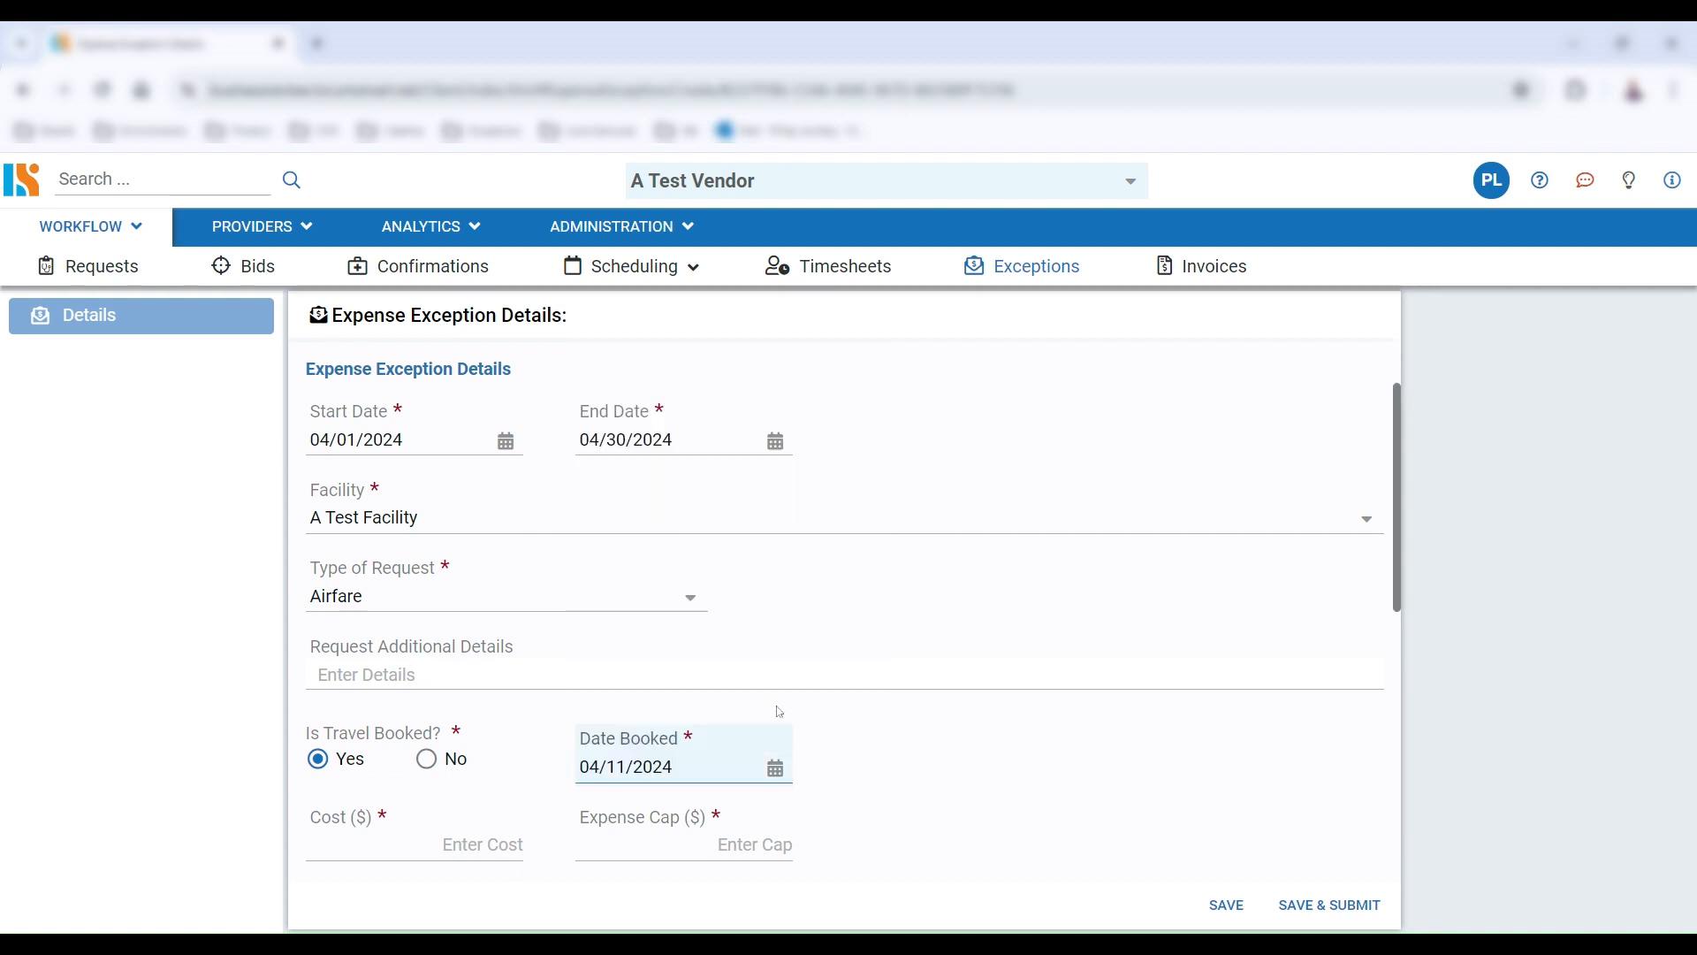
left_click(427, 759)
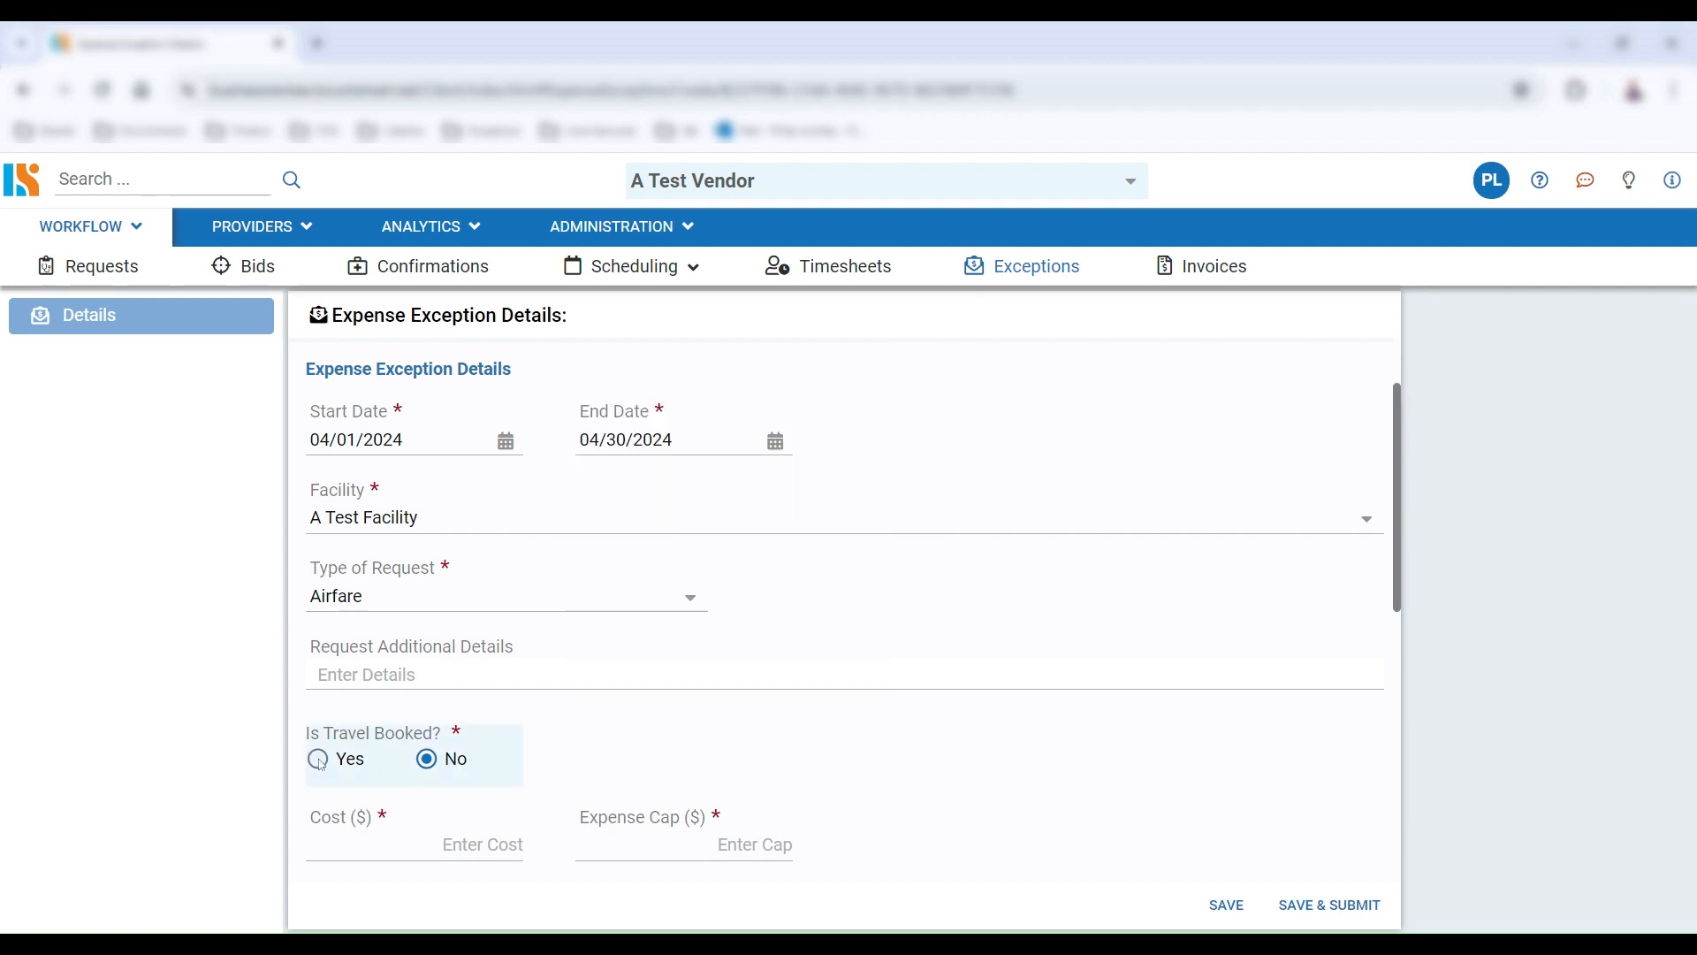
left_click(321, 763)
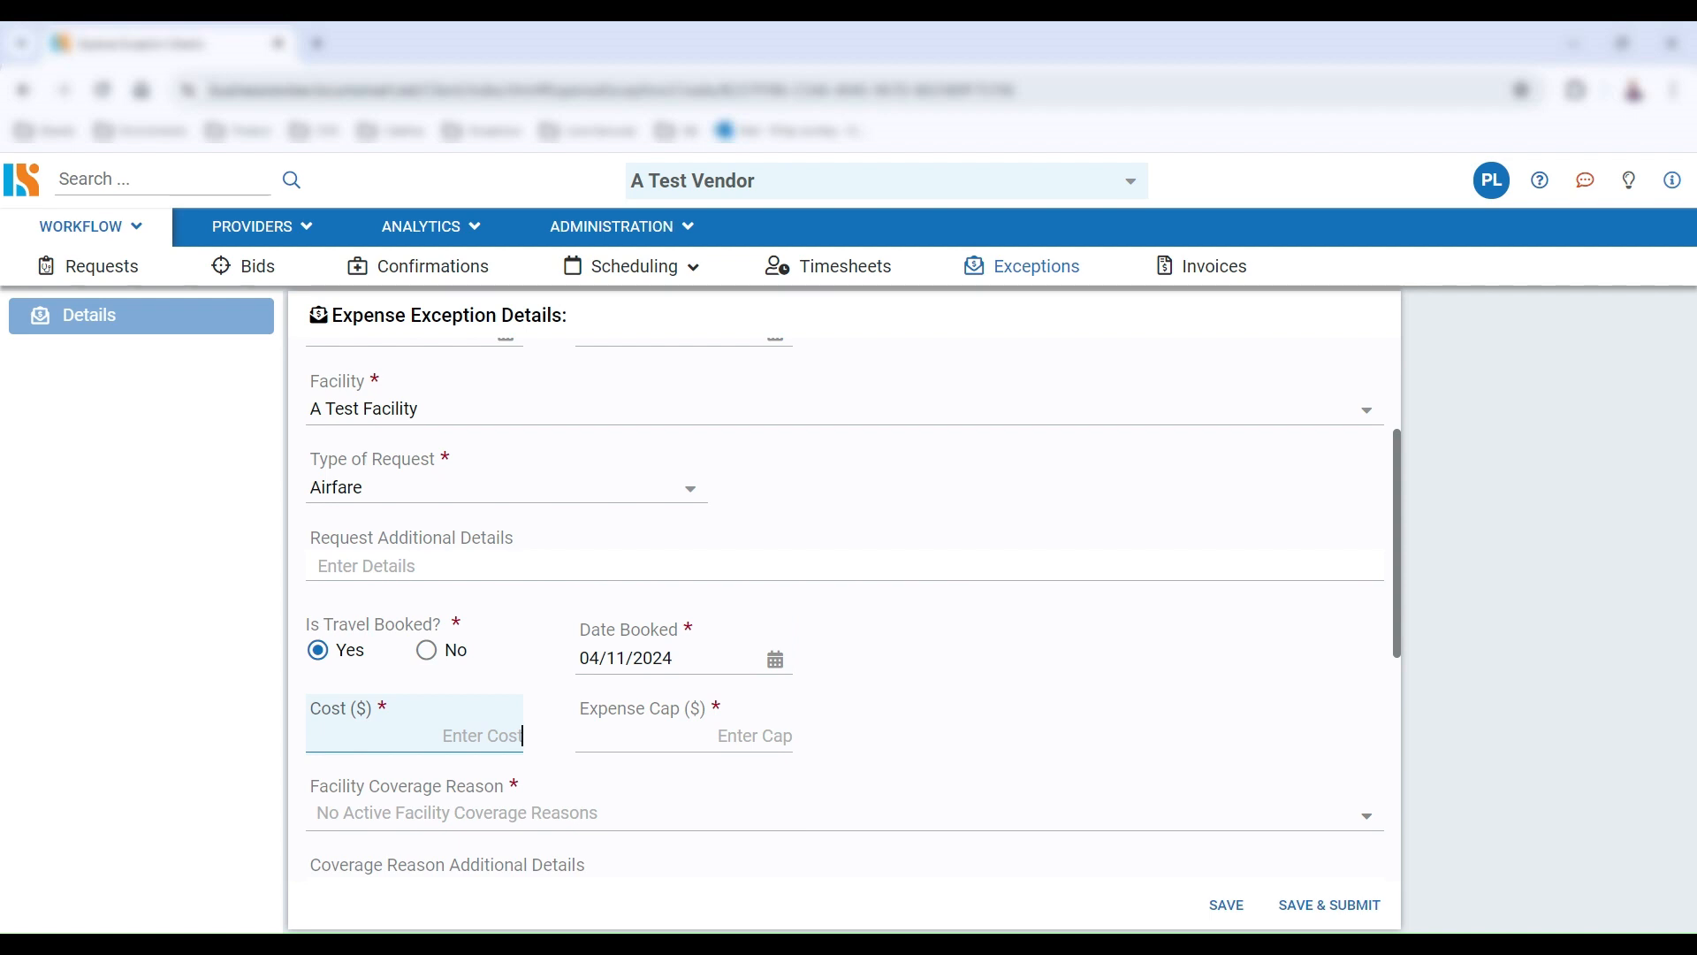
Set the cost to 800 and the expense cap to 100 dollars
type("800")
key("Tab")
type("1")
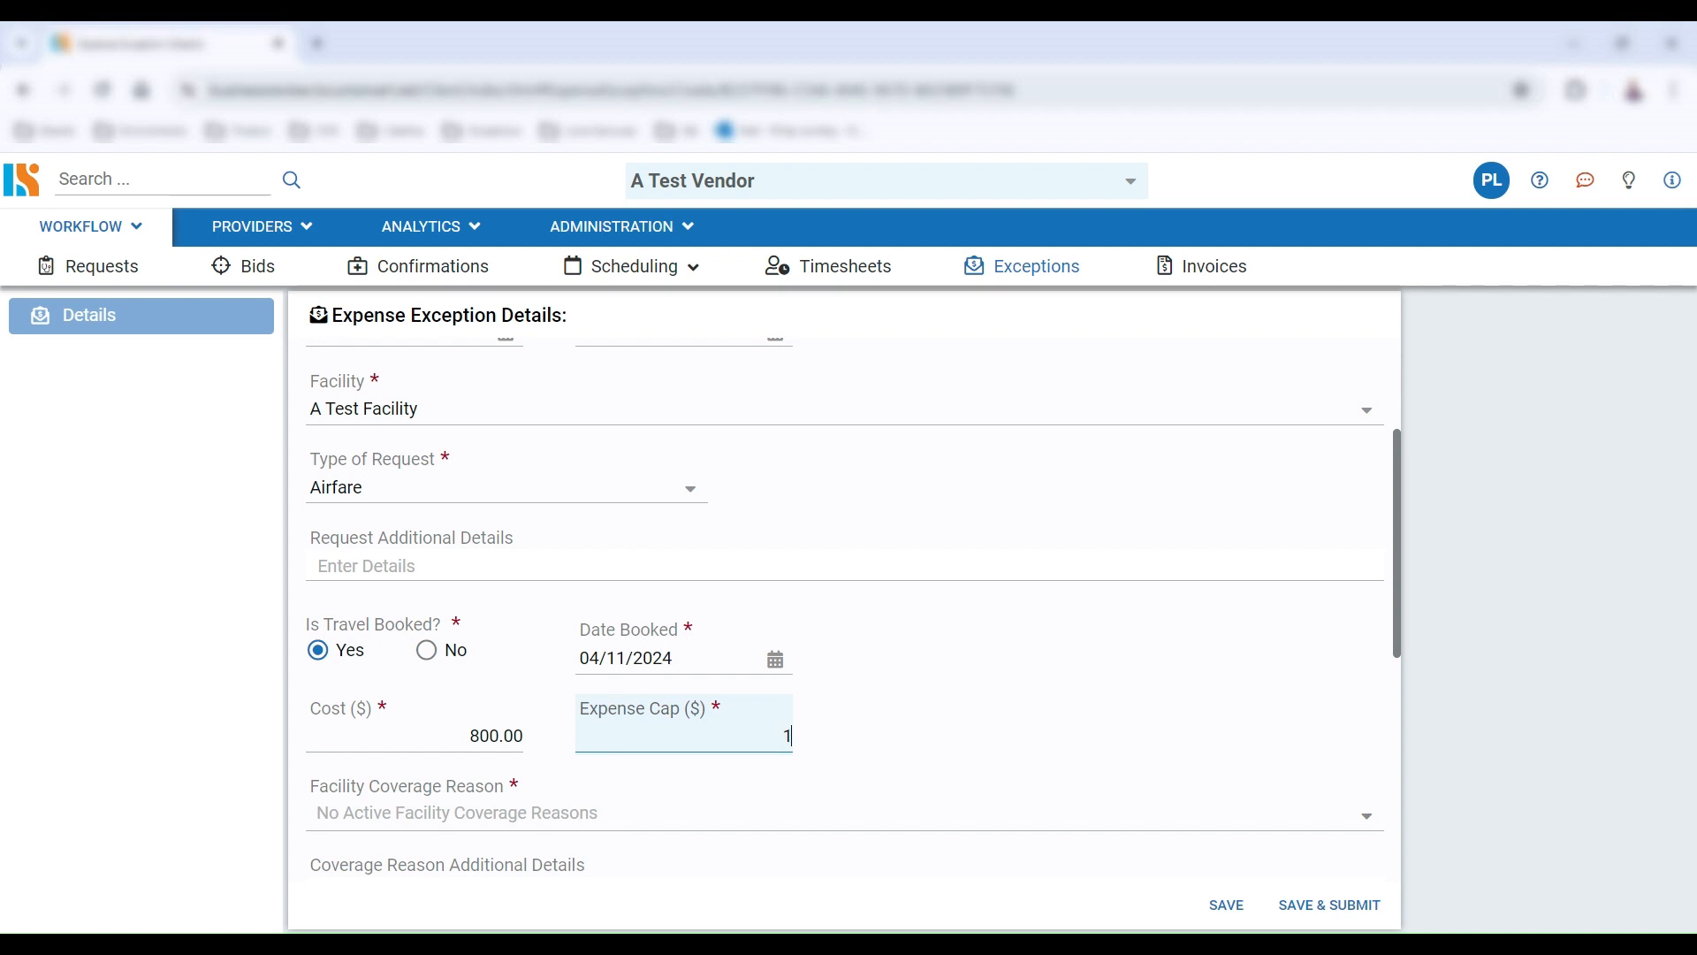
type("00")
left_click(940, 735)
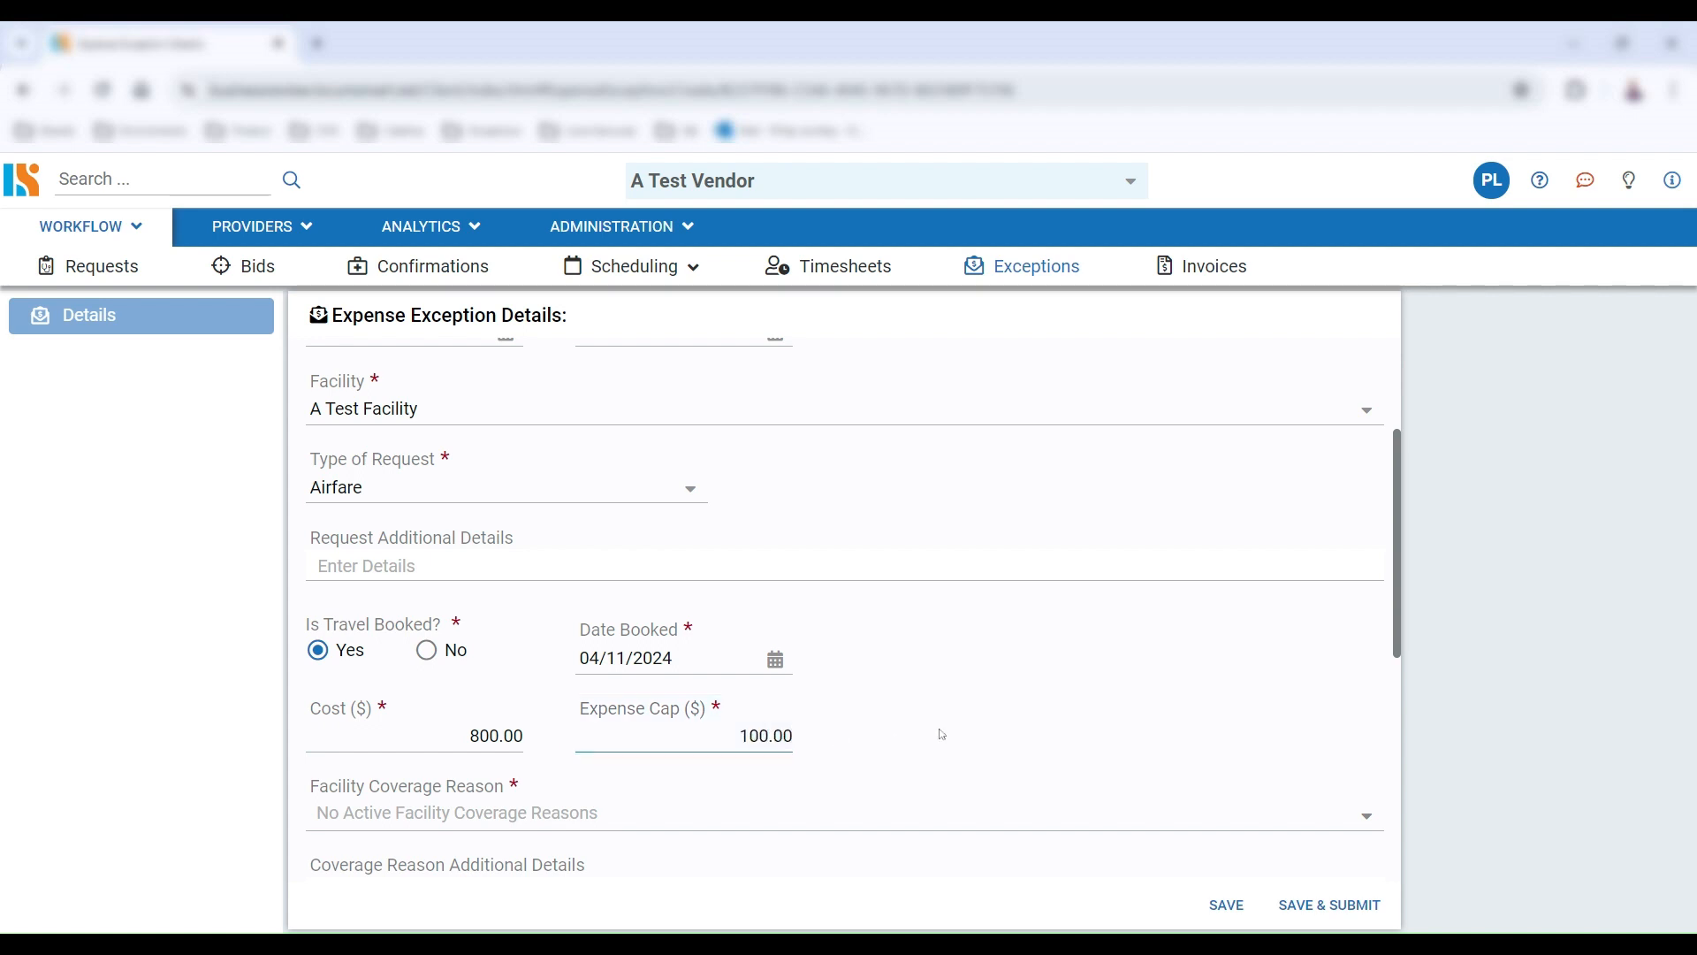
Pick regional-event and provider-requested coverage reasons and enter "Regional Event = Comic con" as additional details
left_click(567, 814)
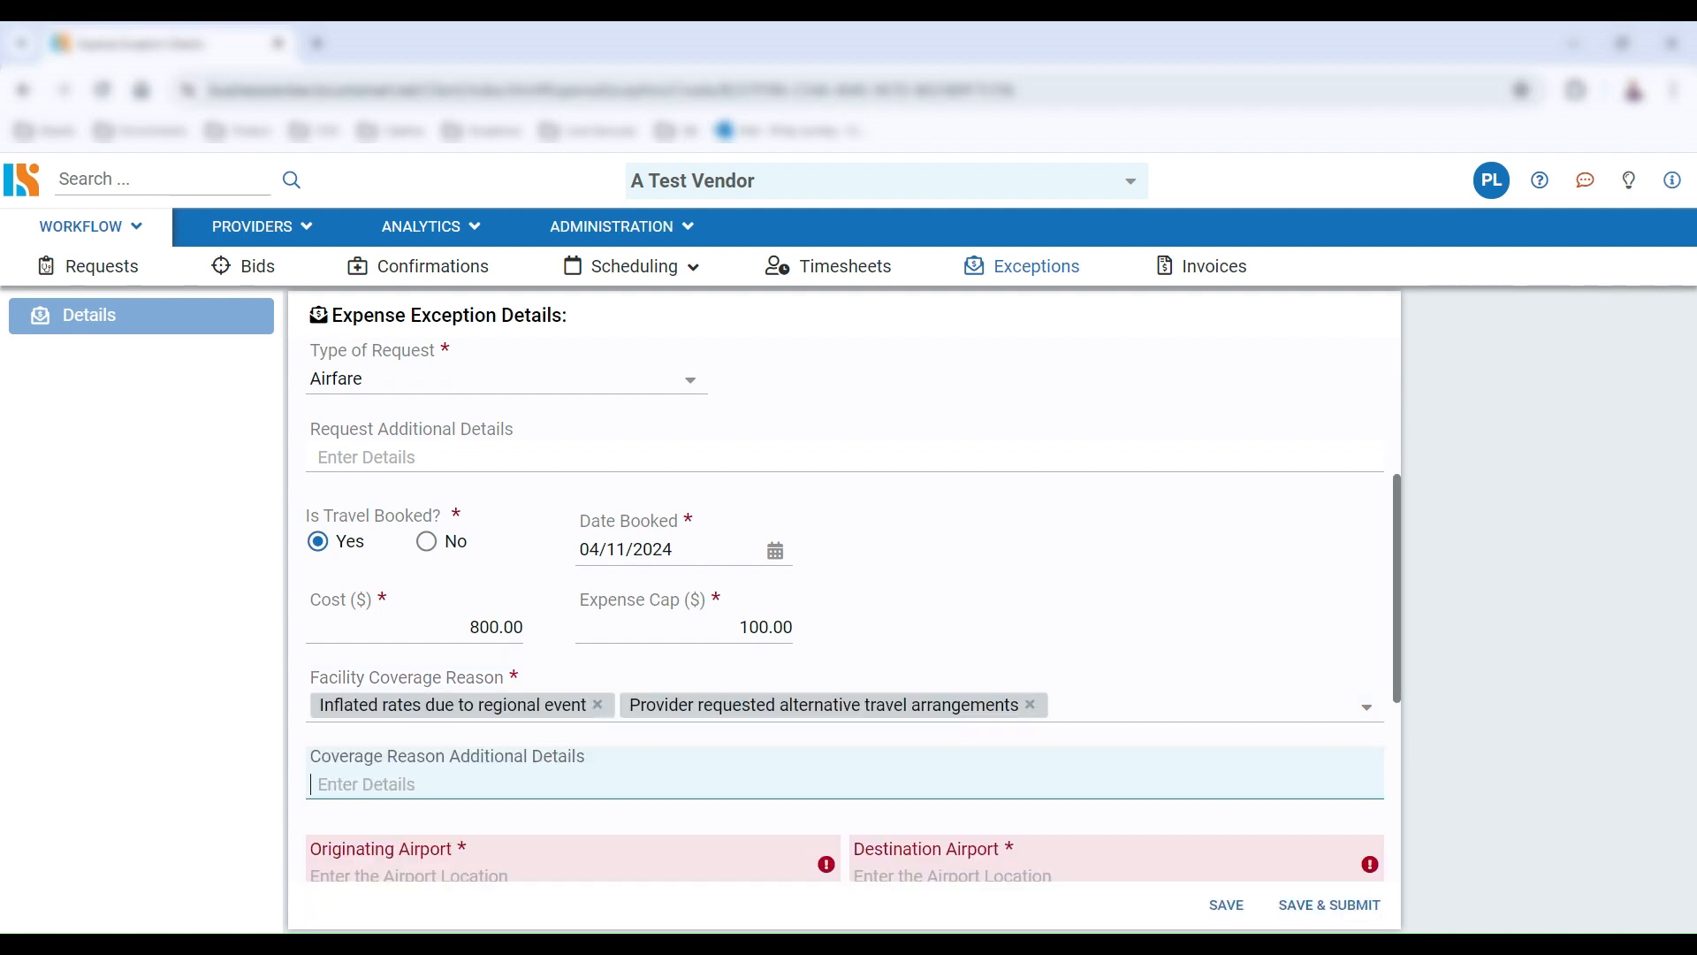
type("Regional Event = Comic con")
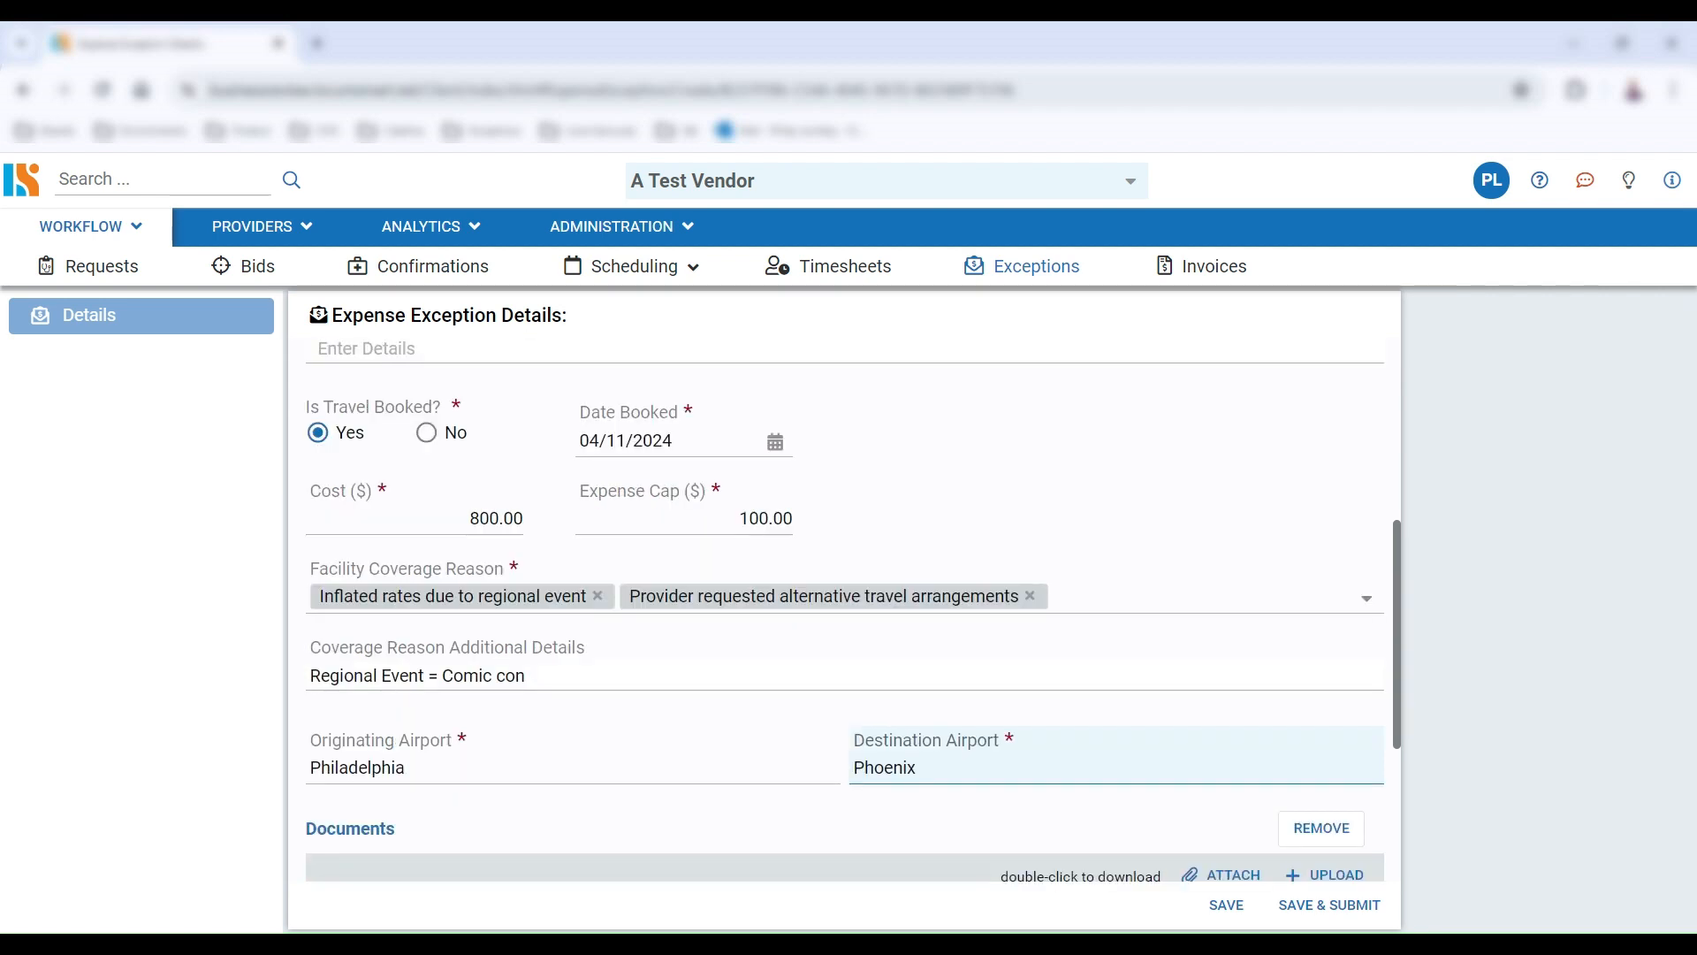
scroll(705, 697, "down", 4)
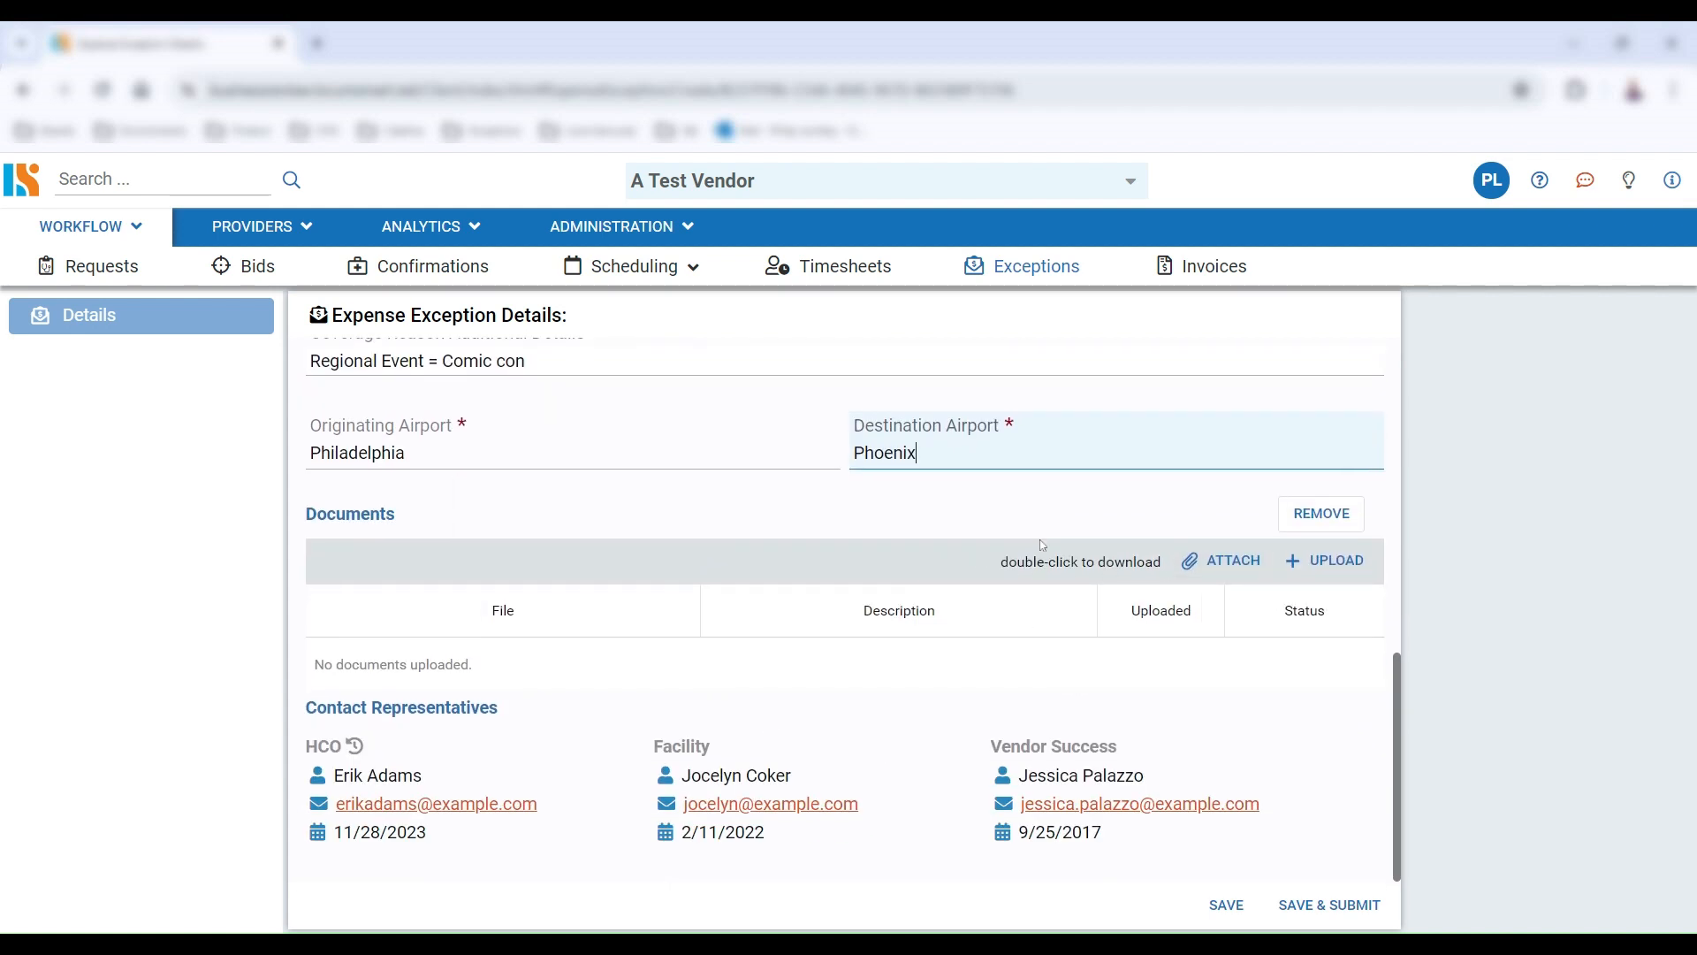
Upload example.PNG as a supporting document and save and submit the expense exception
left_click(1323, 560)
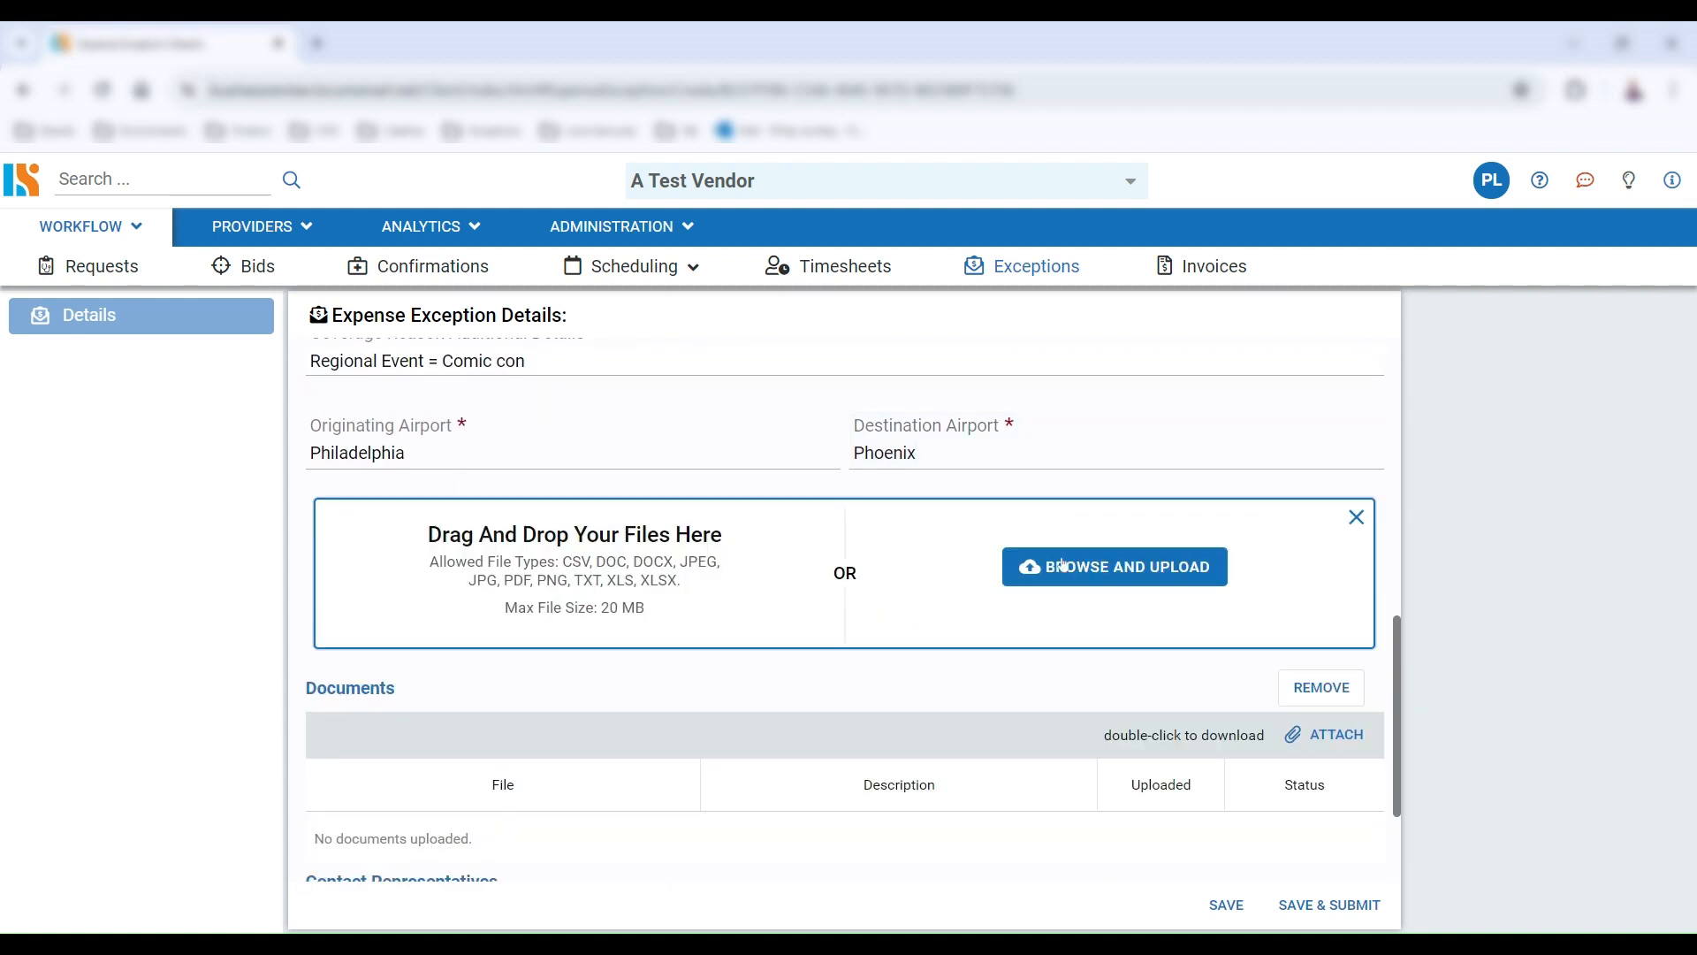
left_click(1063, 566)
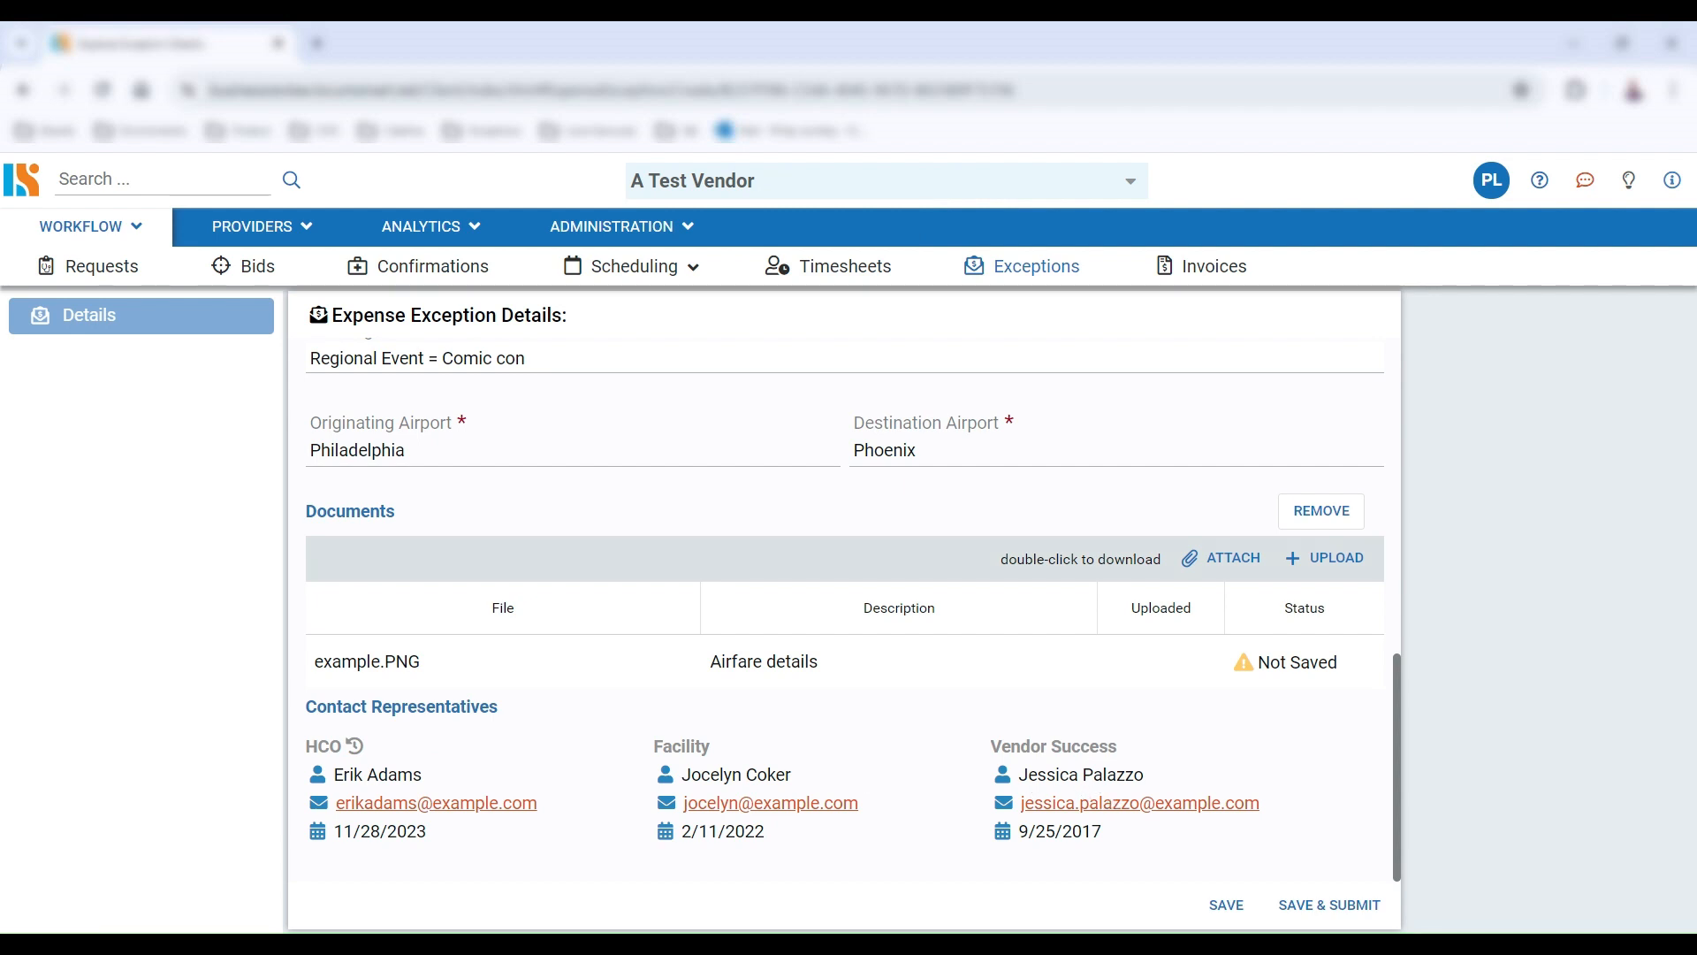
left_click(1330, 904)
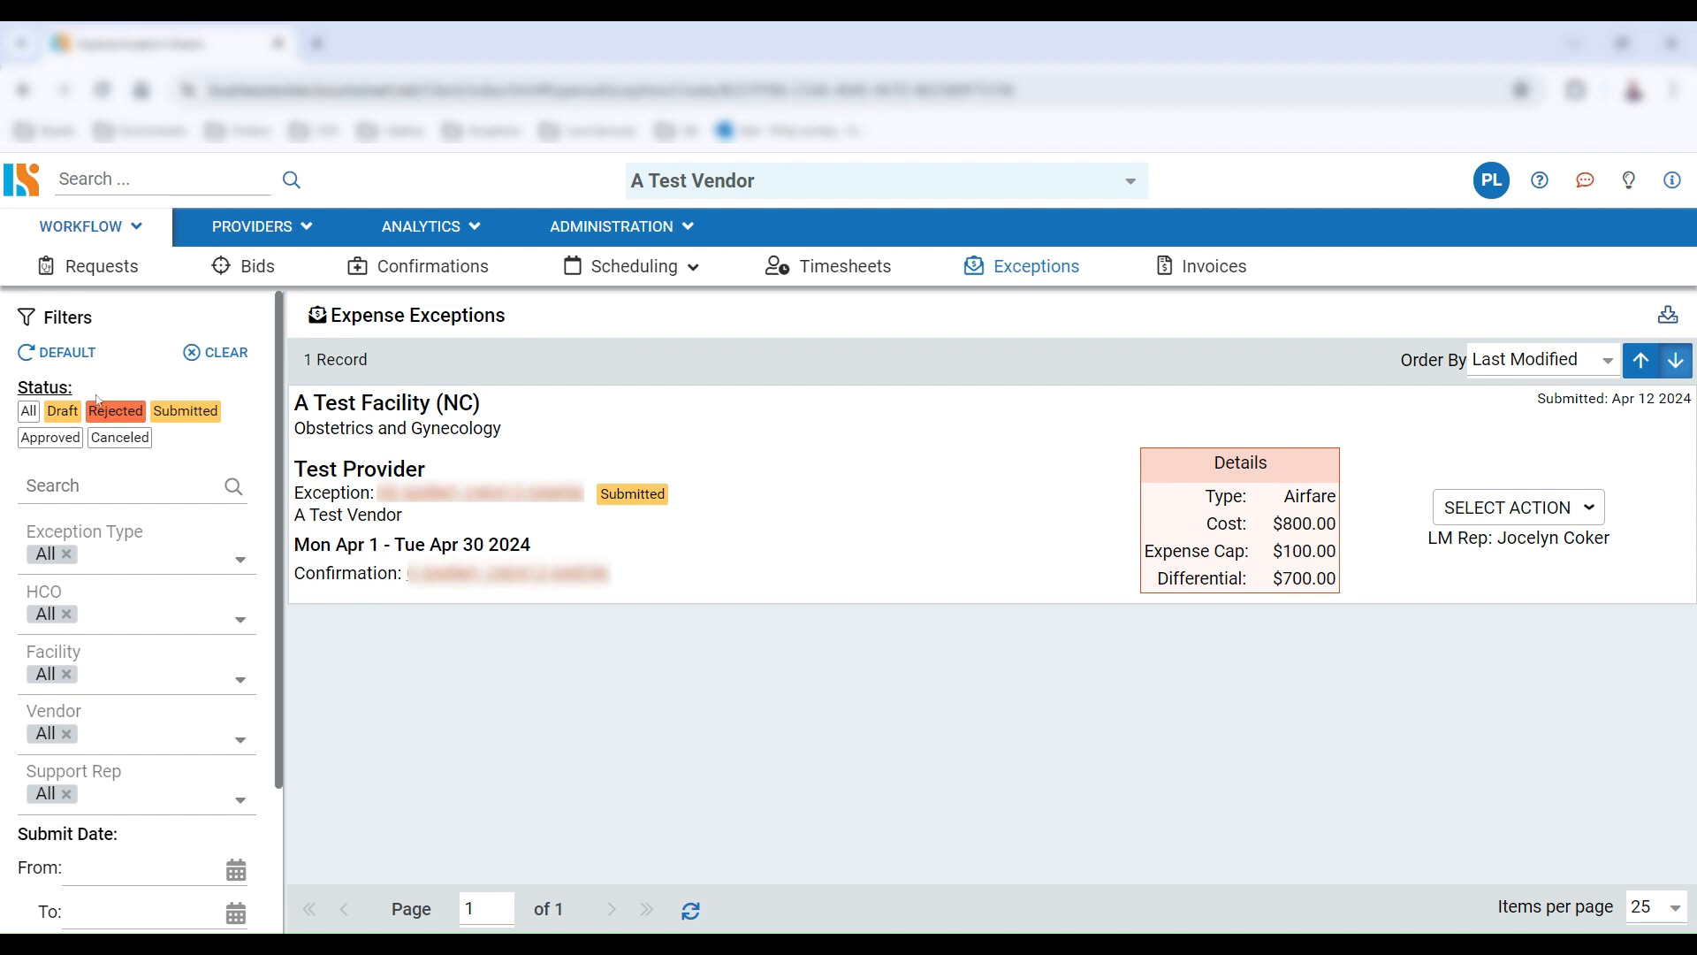
Review the submitted expense exception and the filters in the exceptions list
scroll(141, 455, "down", 2)
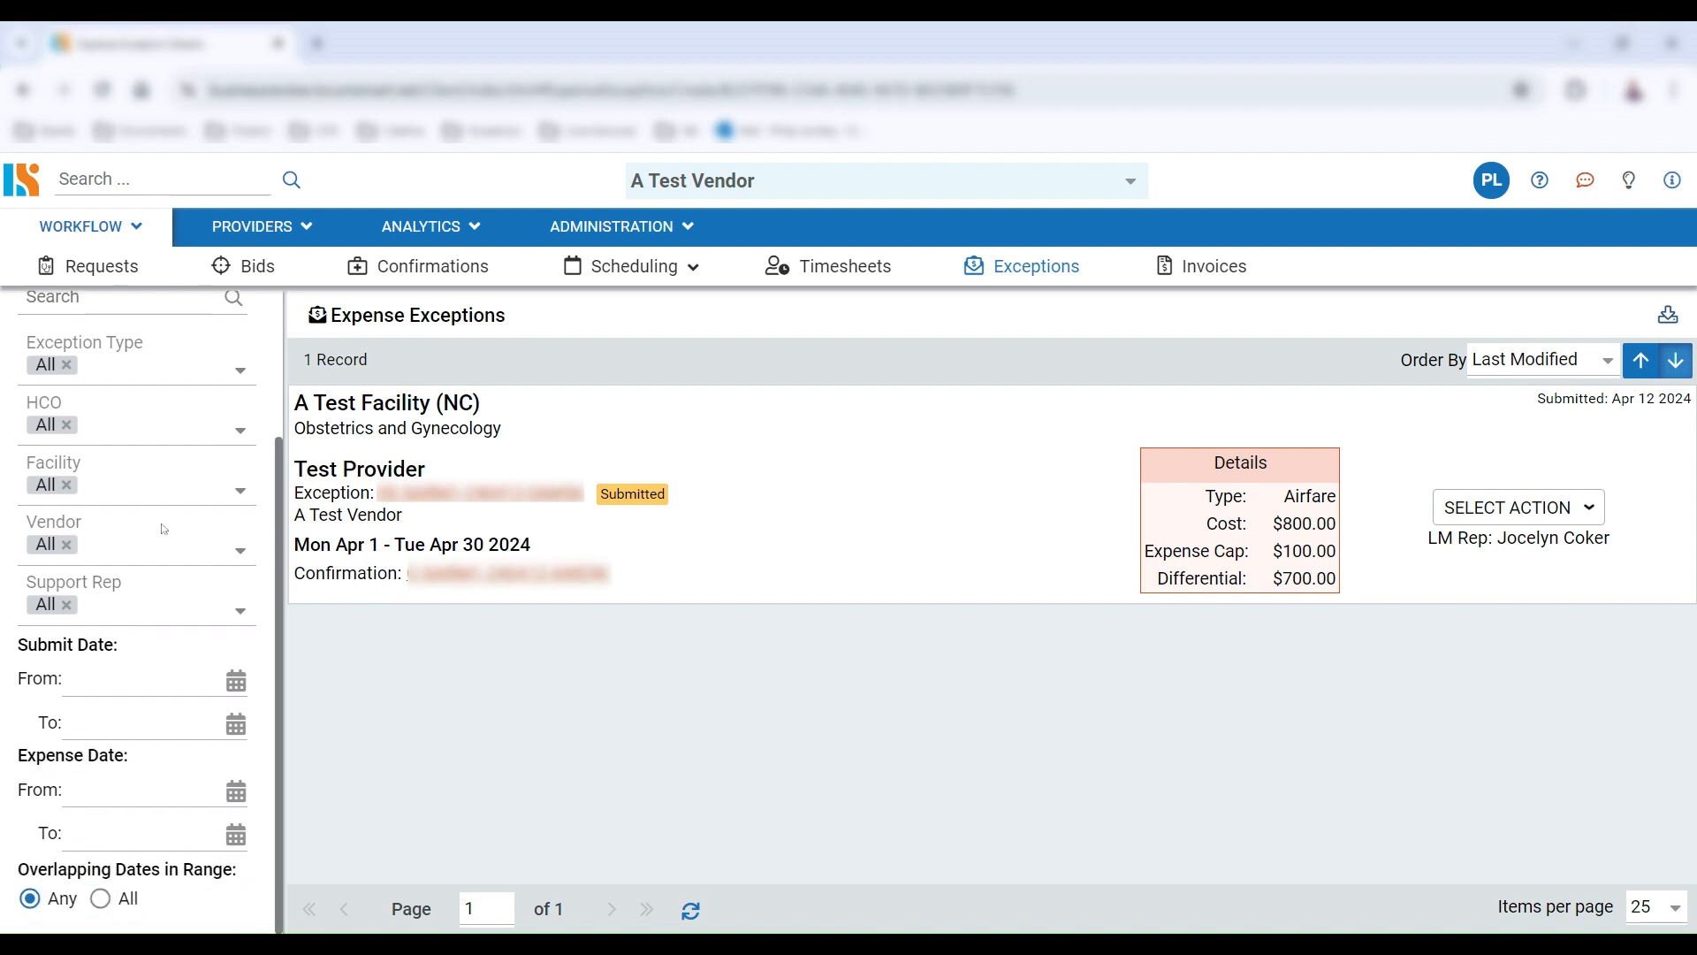
scroll(141, 455, "up", 2)
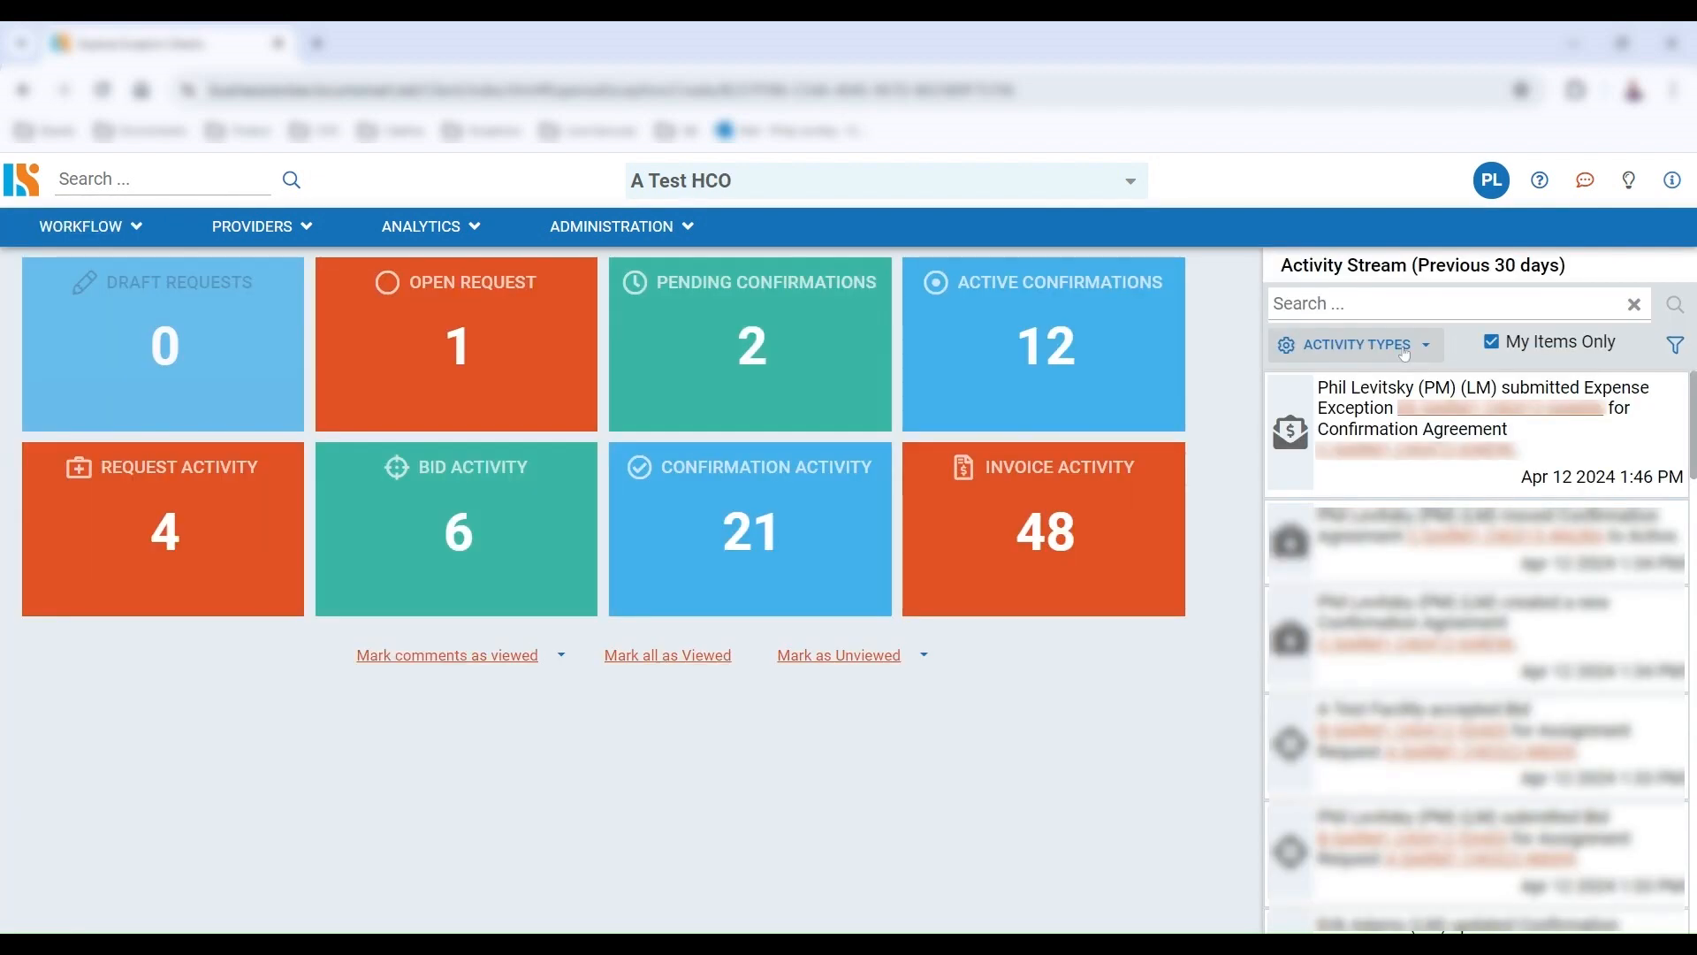
Filter the activity stream to show only Expense Exceptions
left_click(1406, 353)
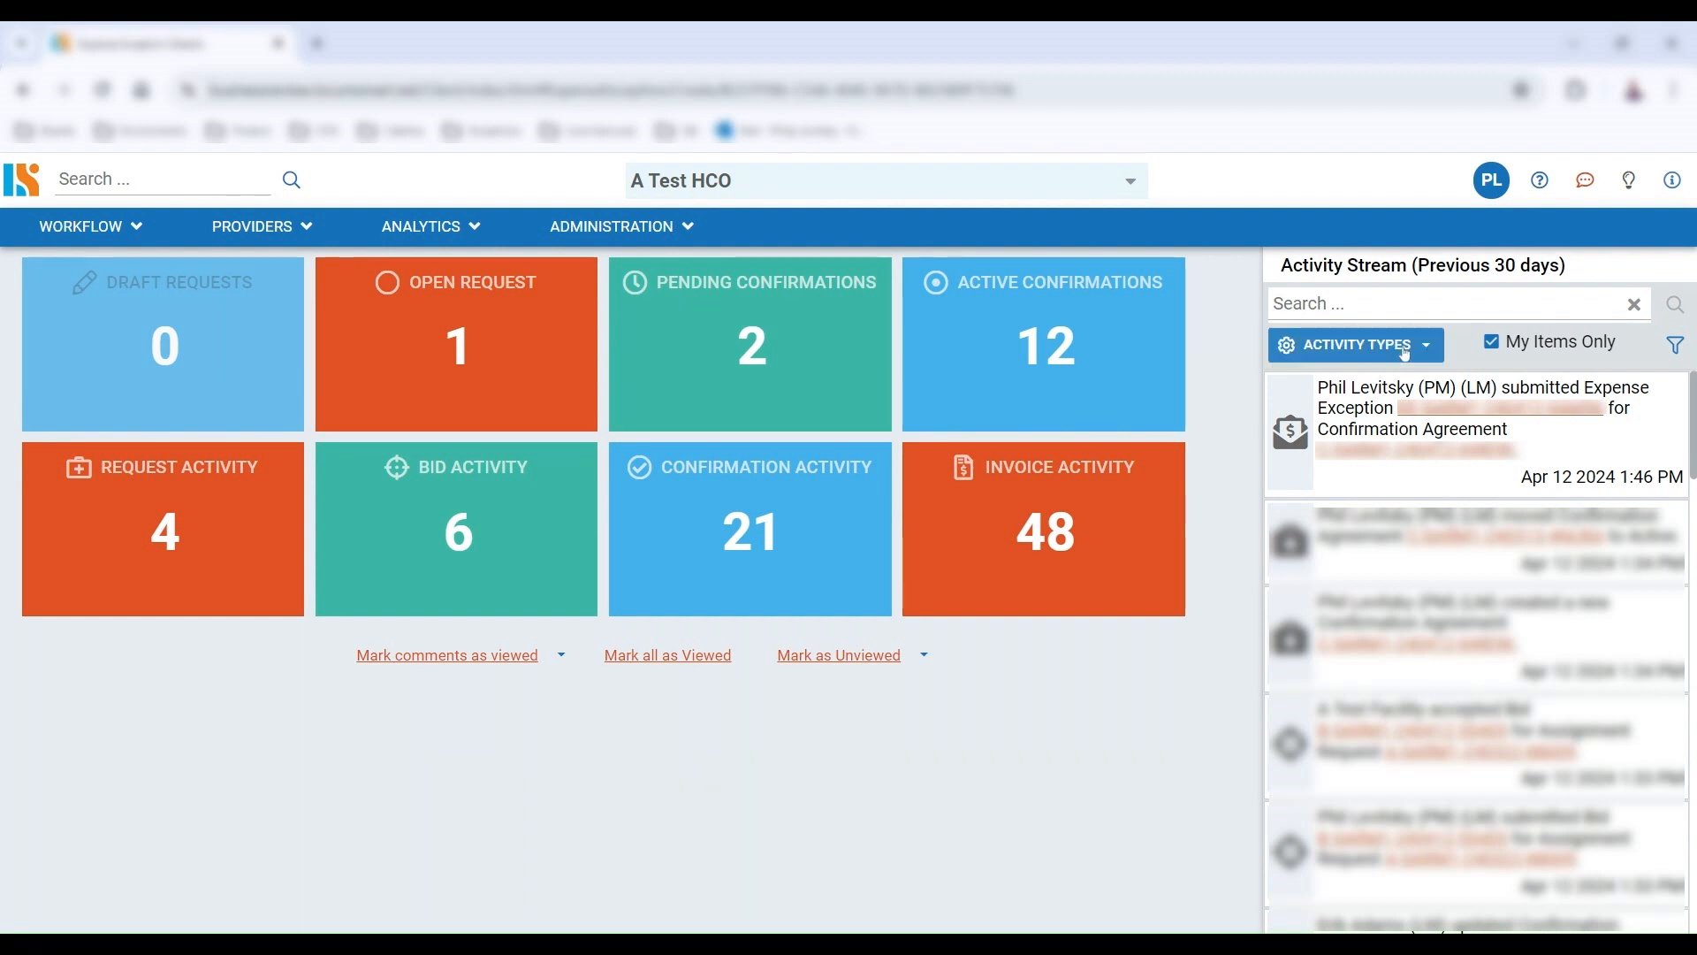
left_click(1380, 390)
left_click(1361, 425)
left_click(1357, 459)
left_click(1348, 496)
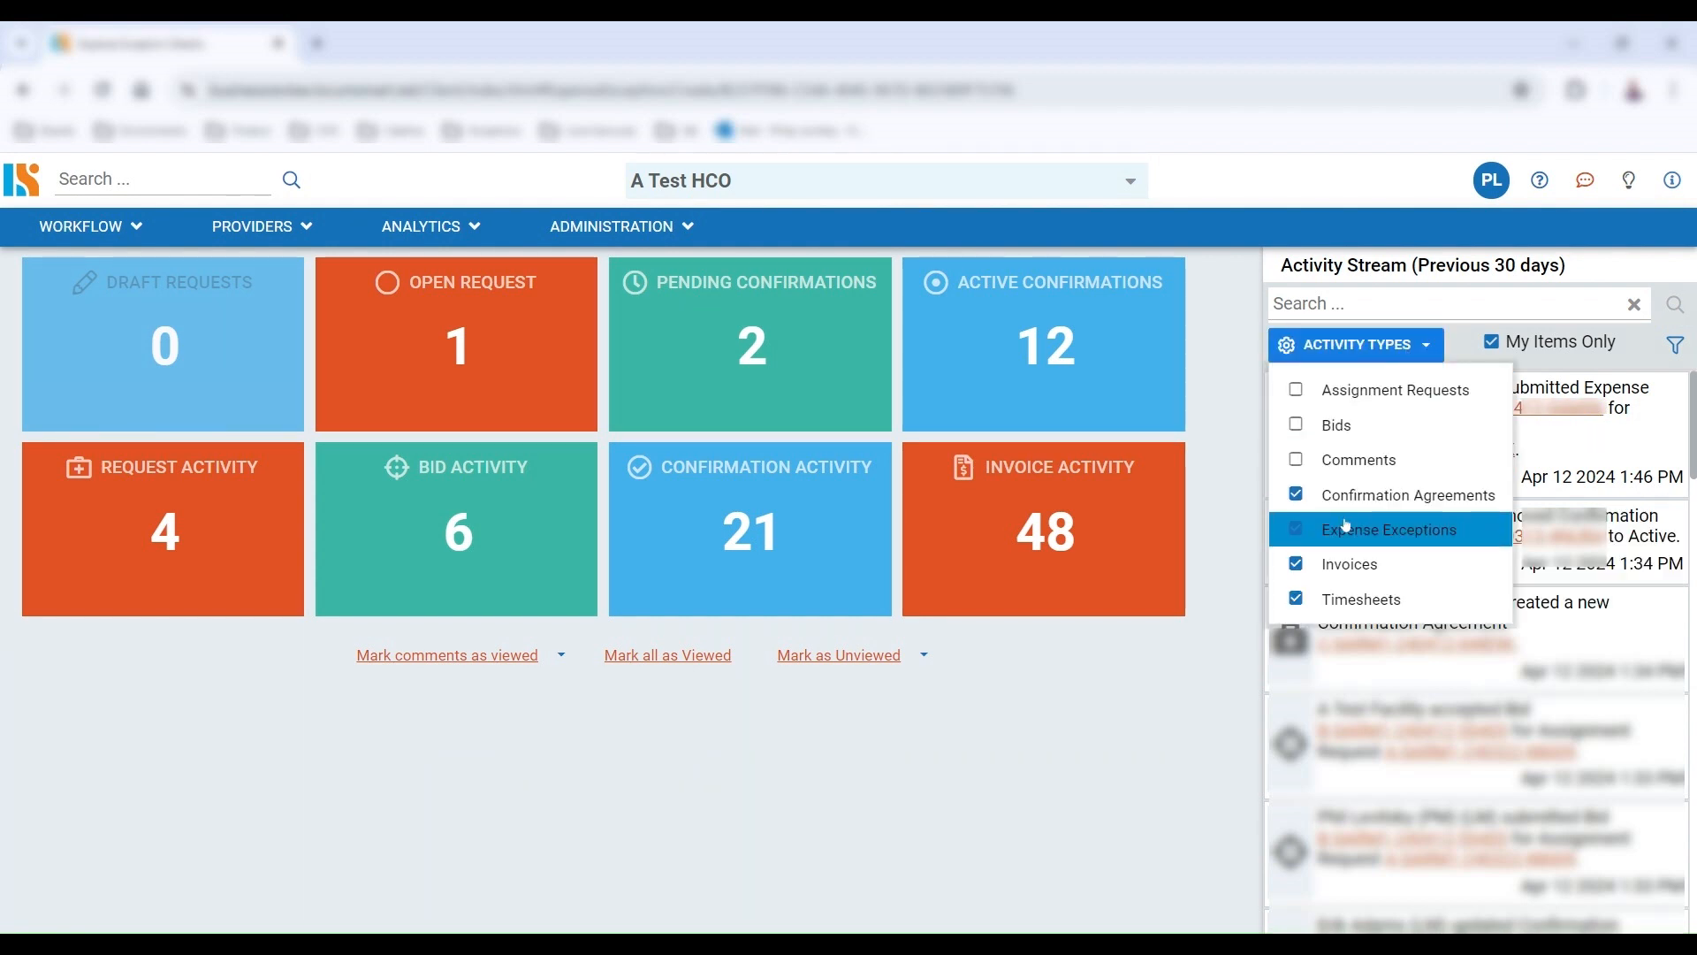
left_click(1343, 529)
left_click(1343, 566)
left_click(1338, 603)
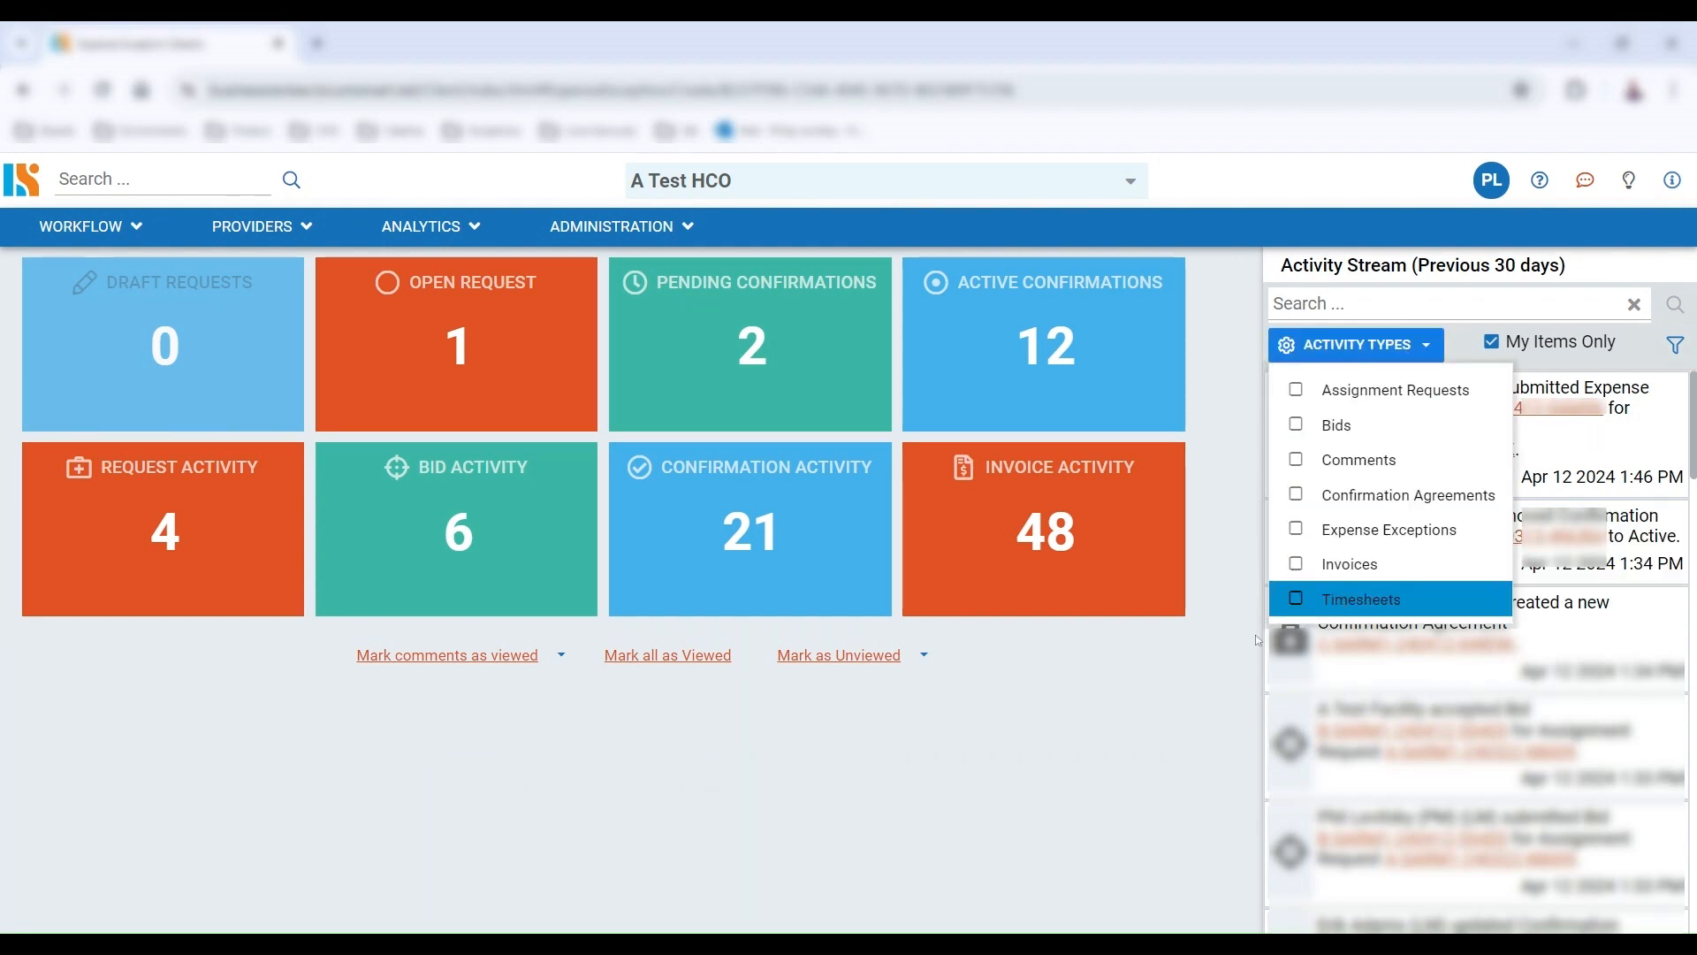
left_click(1321, 530)
left_click(1152, 714)
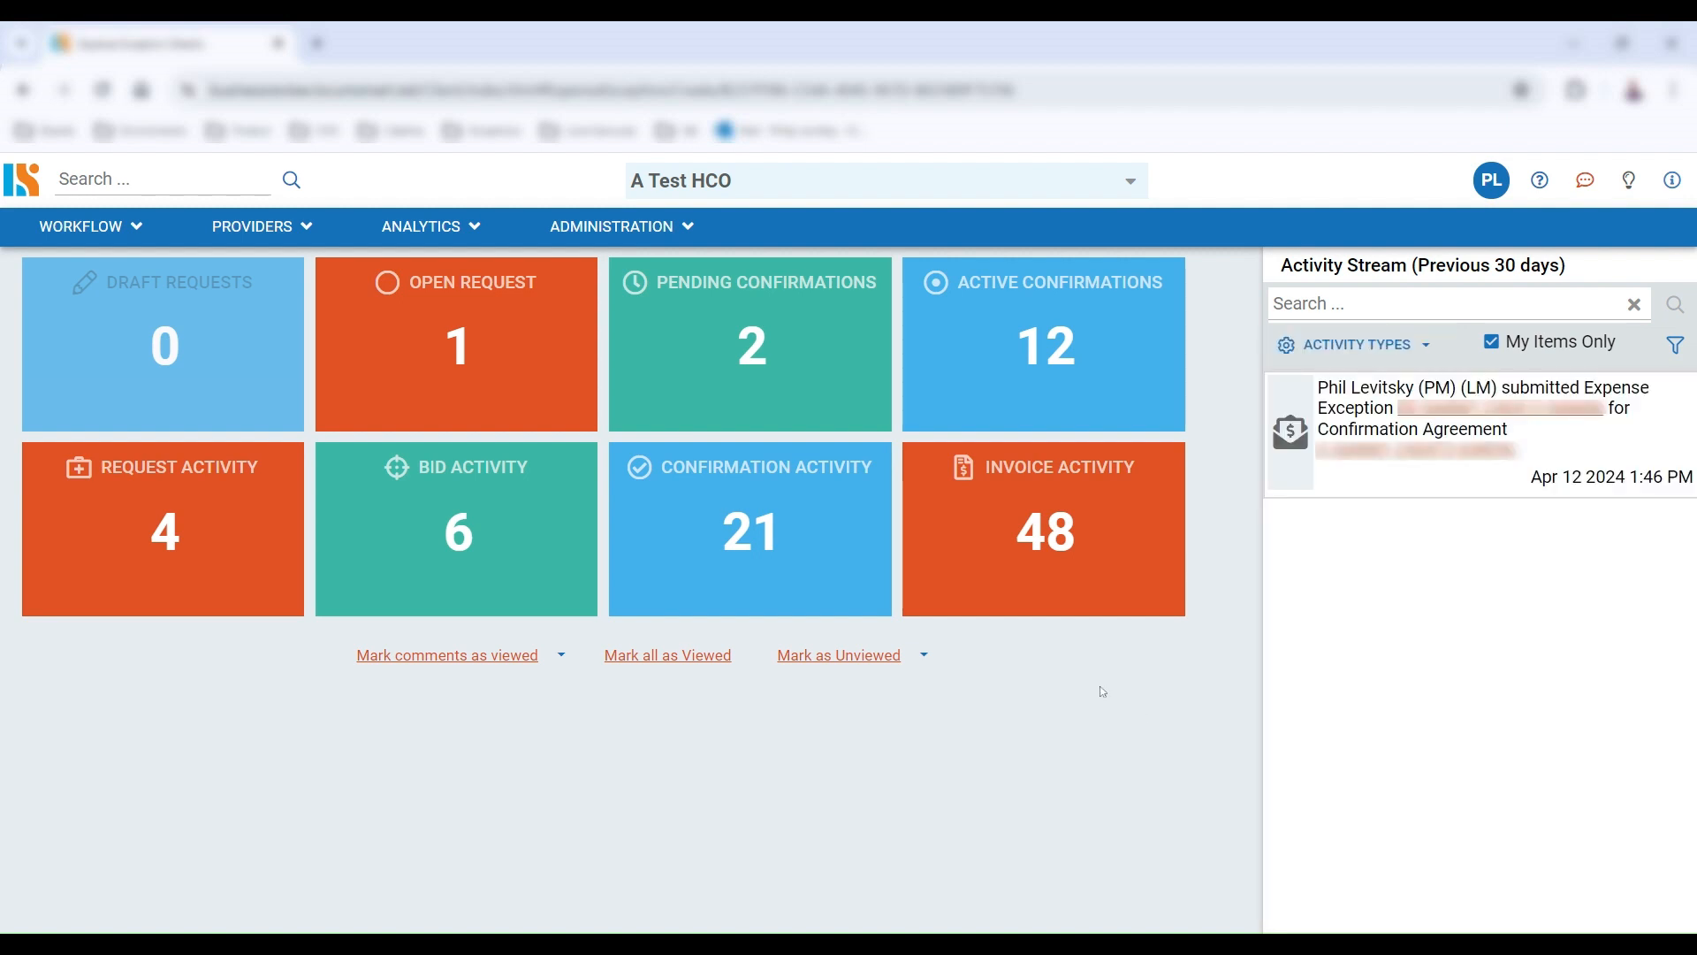
Open the submitted expense exception from the activity stream and approve it
left_click(1460, 418)
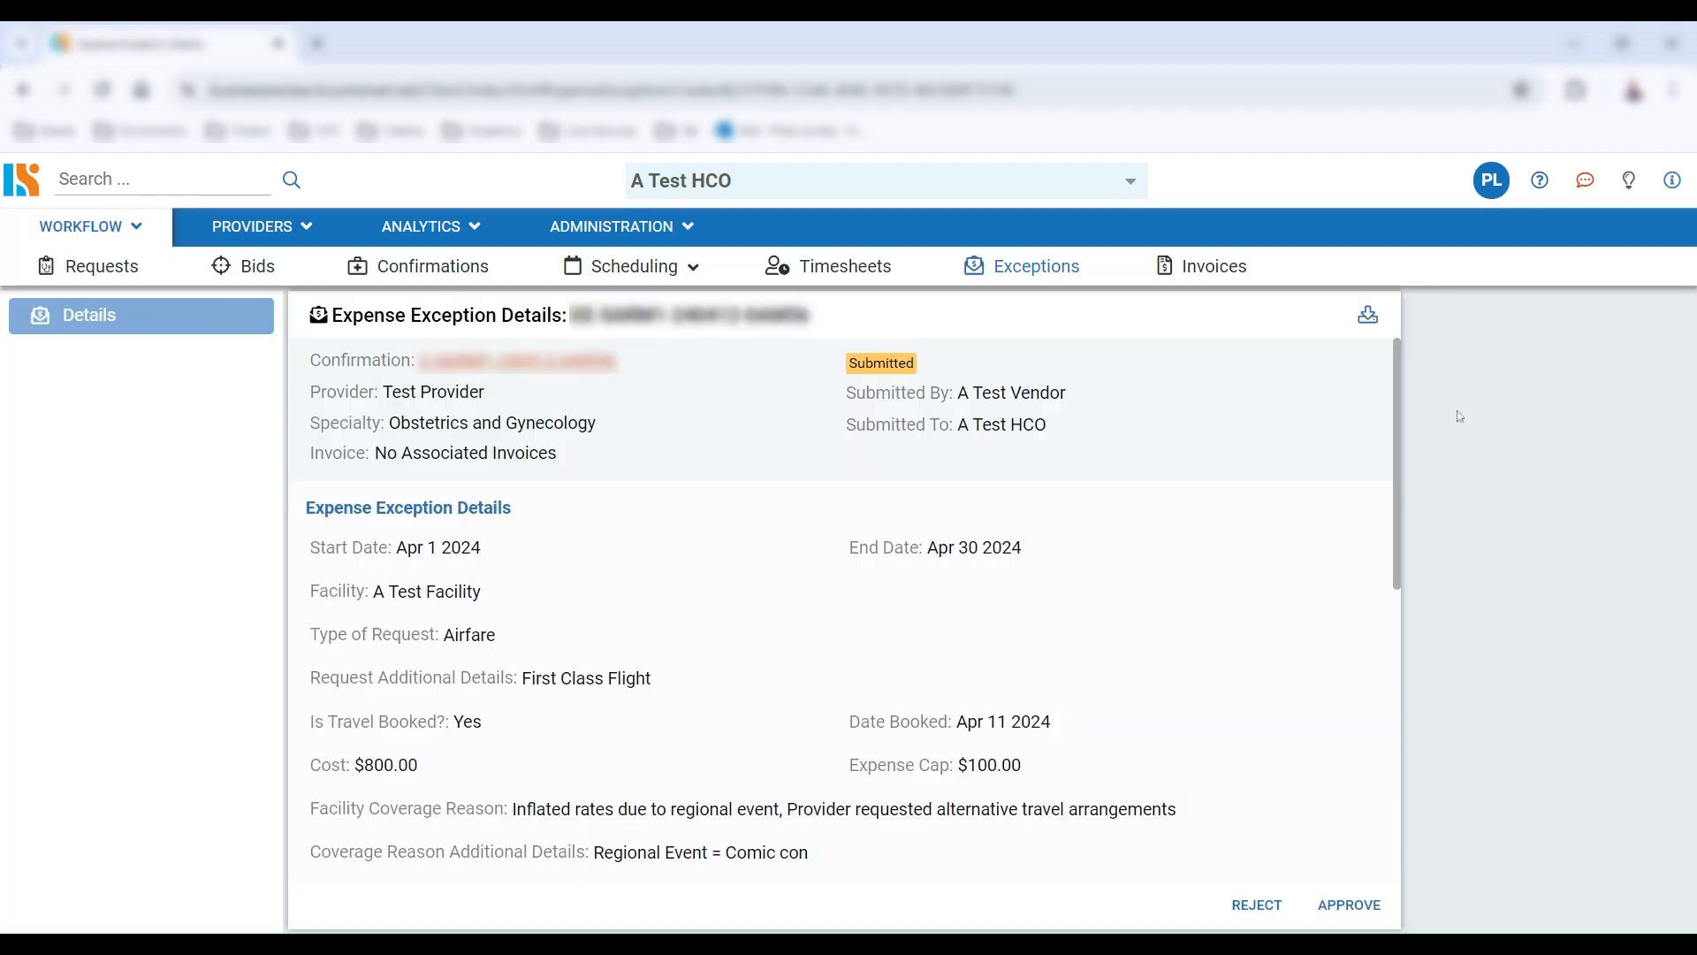
left_click(1370, 327)
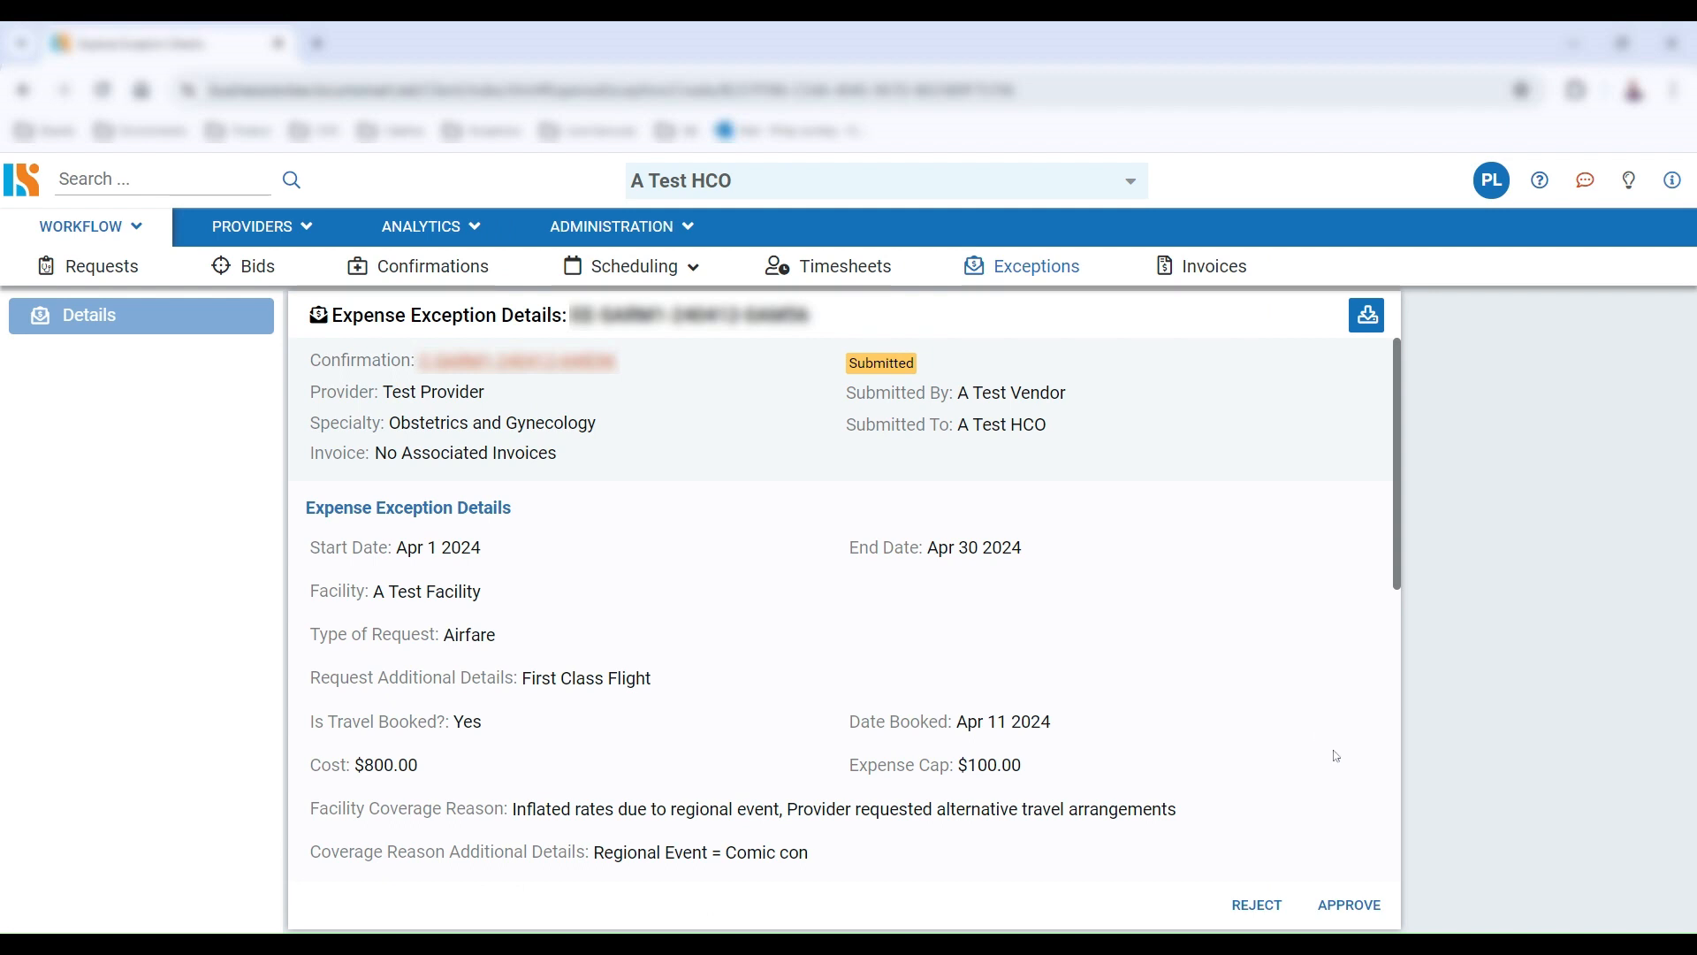
left_click(1349, 905)
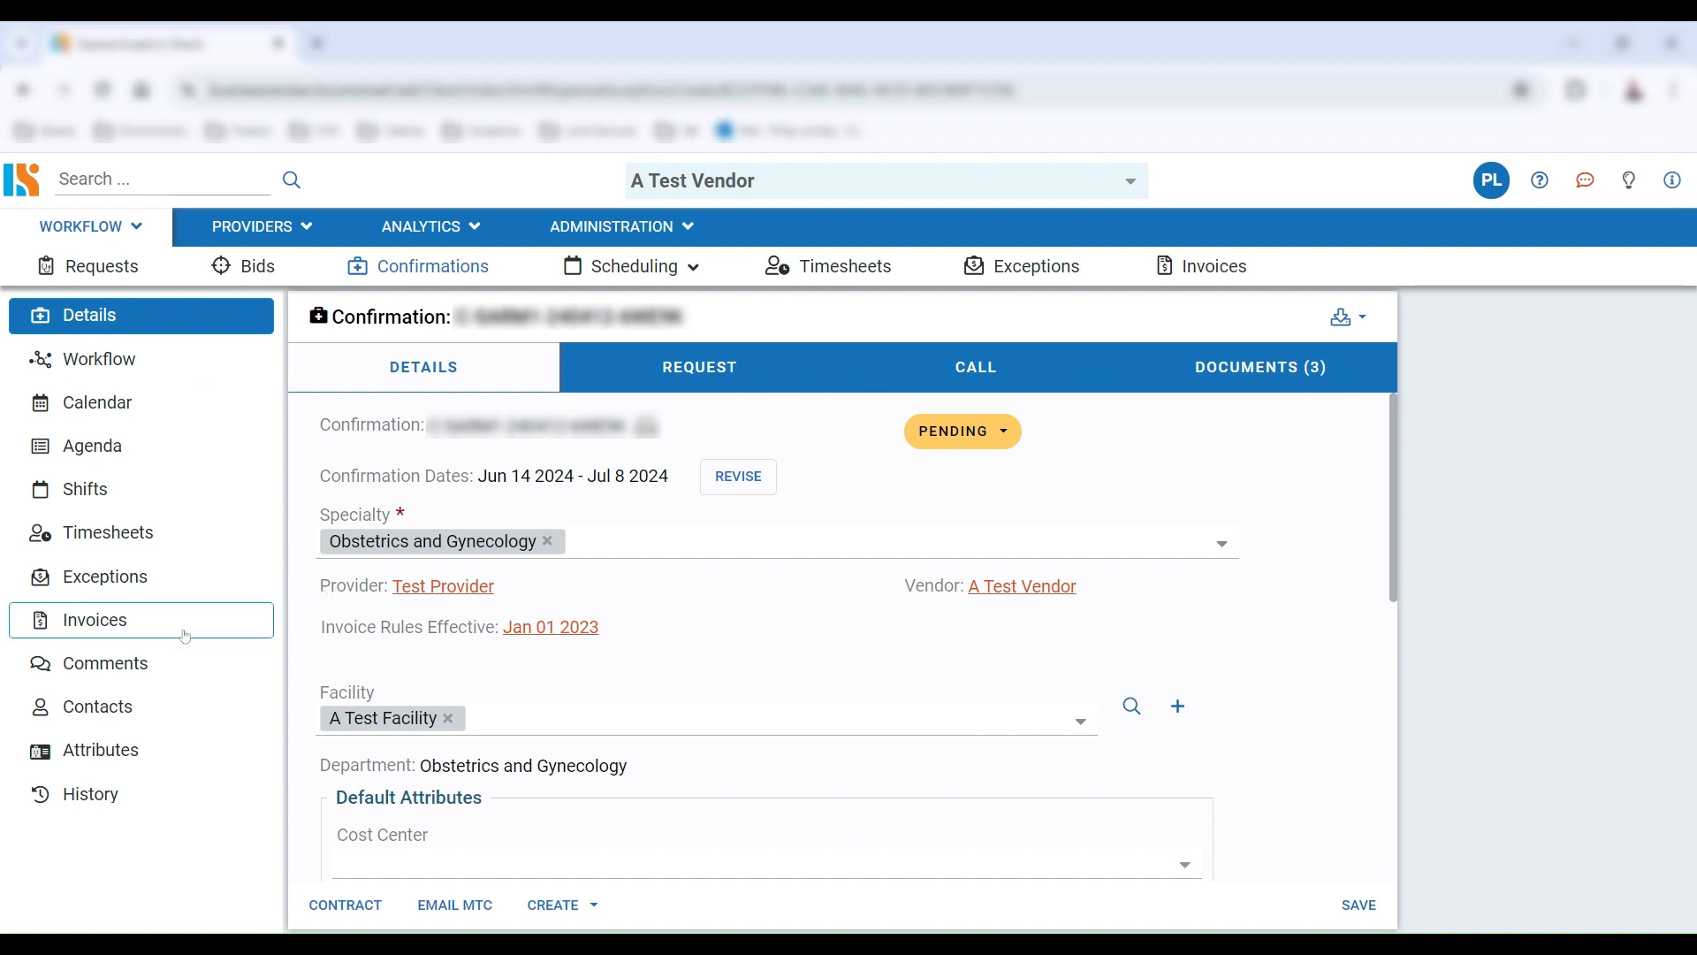
Create a new invoice from the confirmation's invoices, setting the invoice period from 03/01/2024 to 04/30/2024
left_click(185, 633)
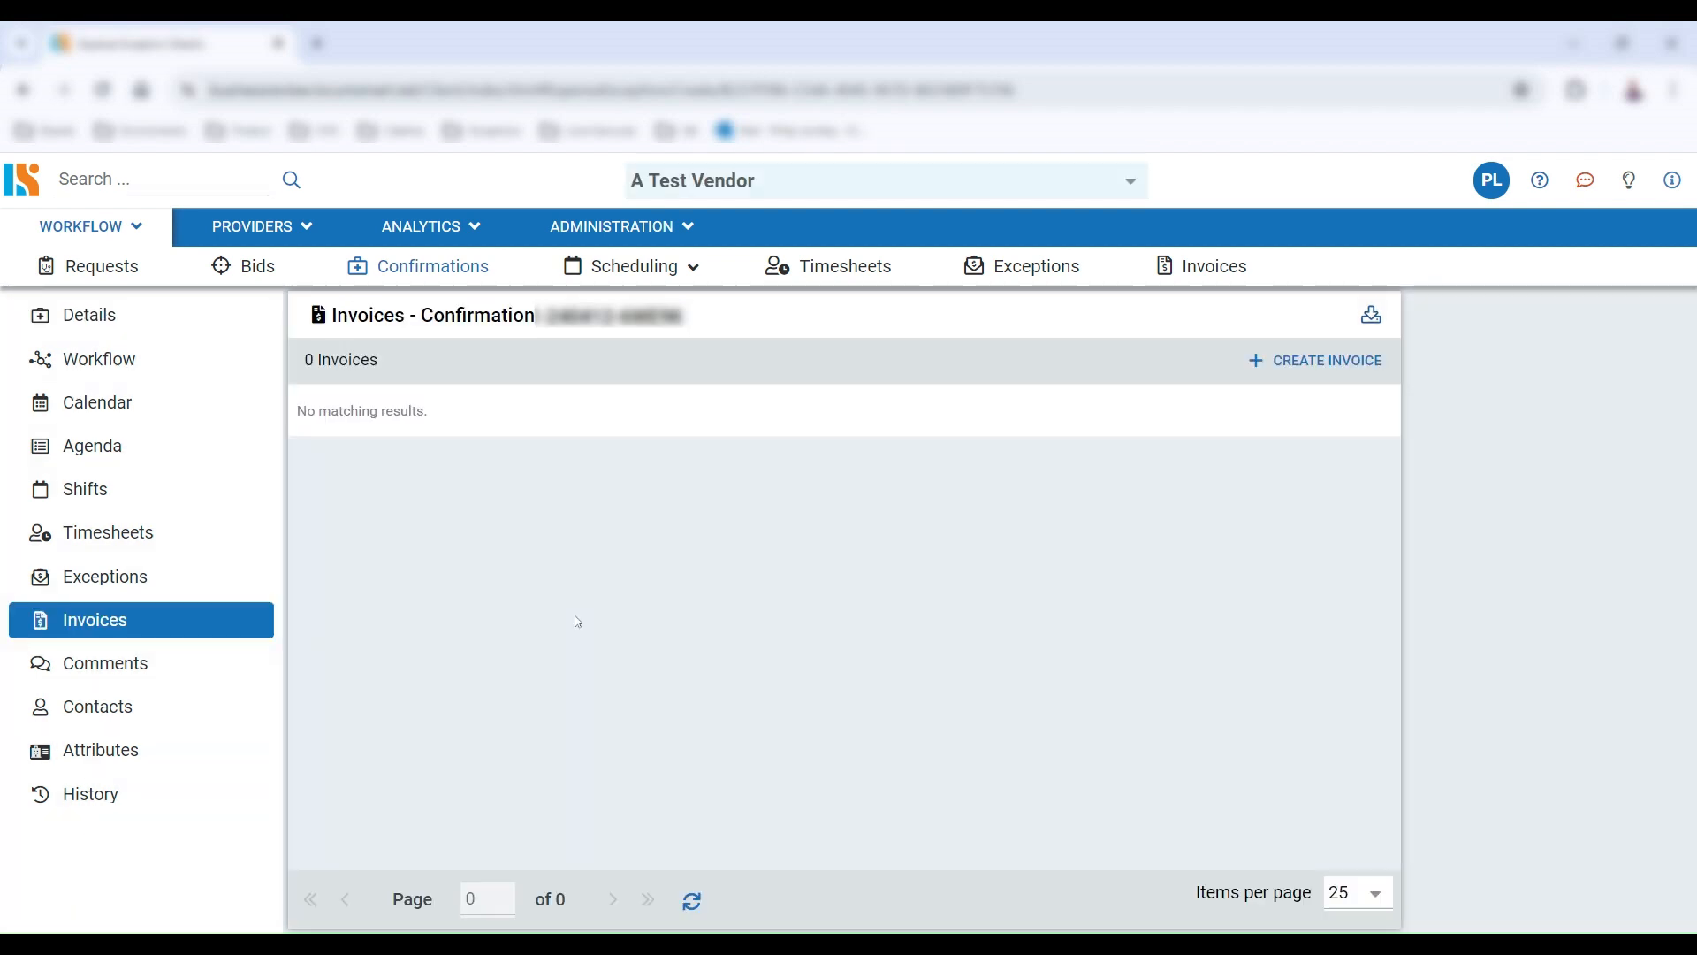
left_click(1297, 368)
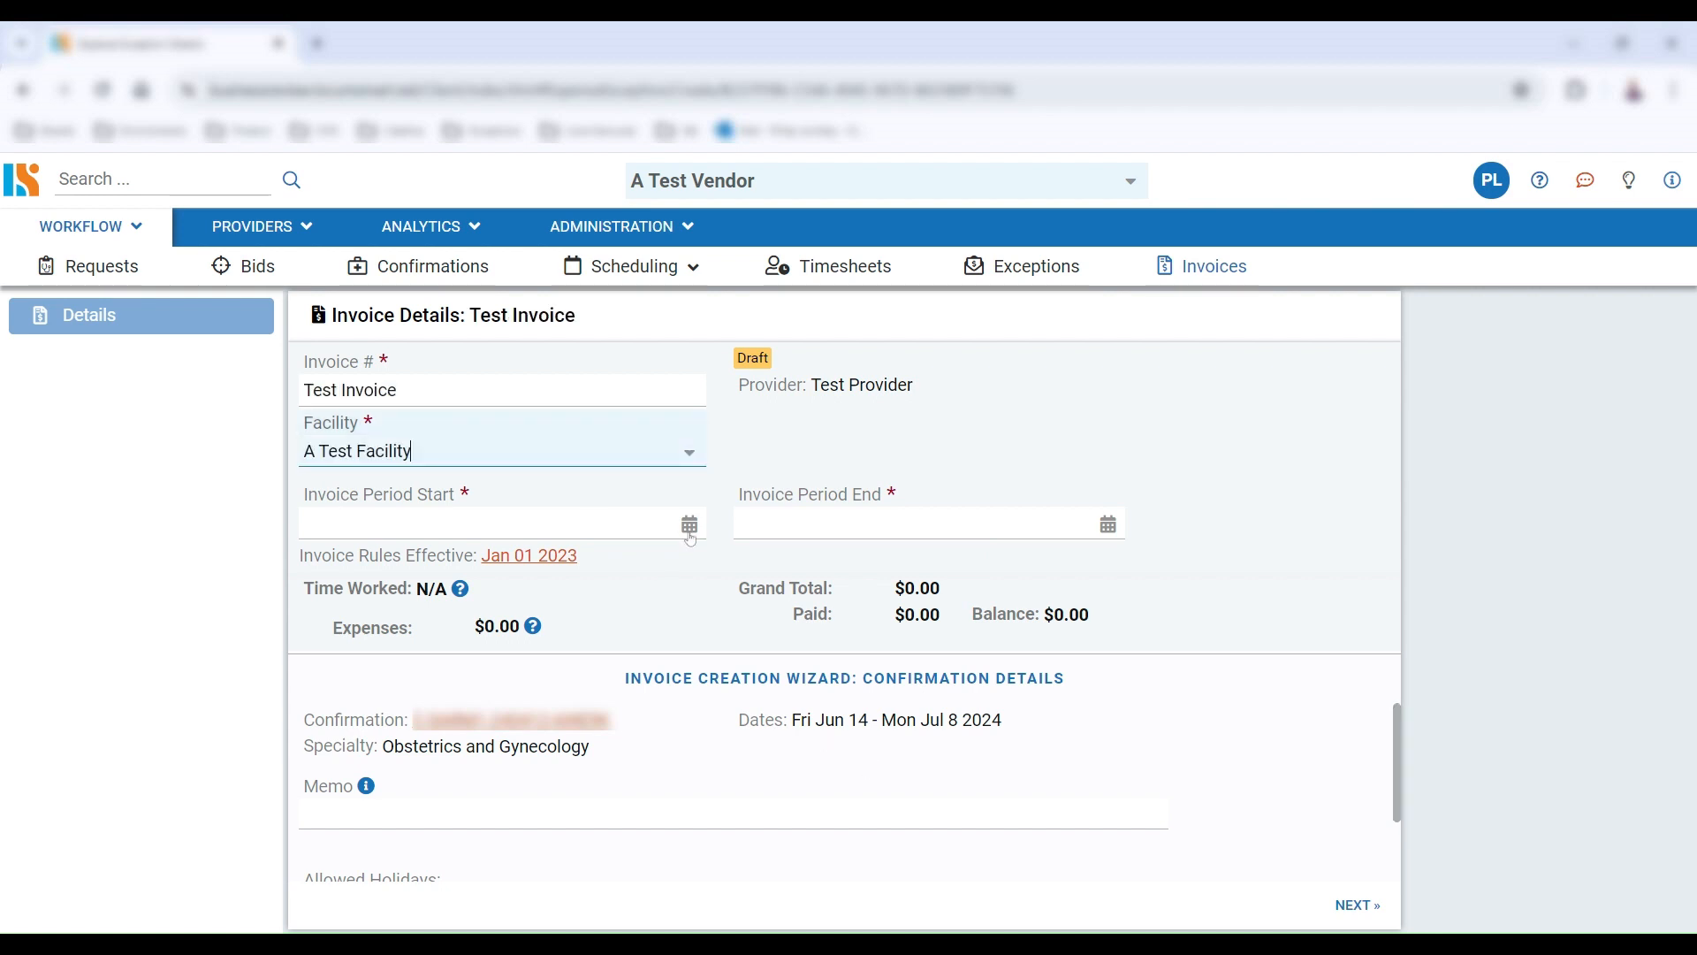
left_click(690, 527)
left_click(376, 655)
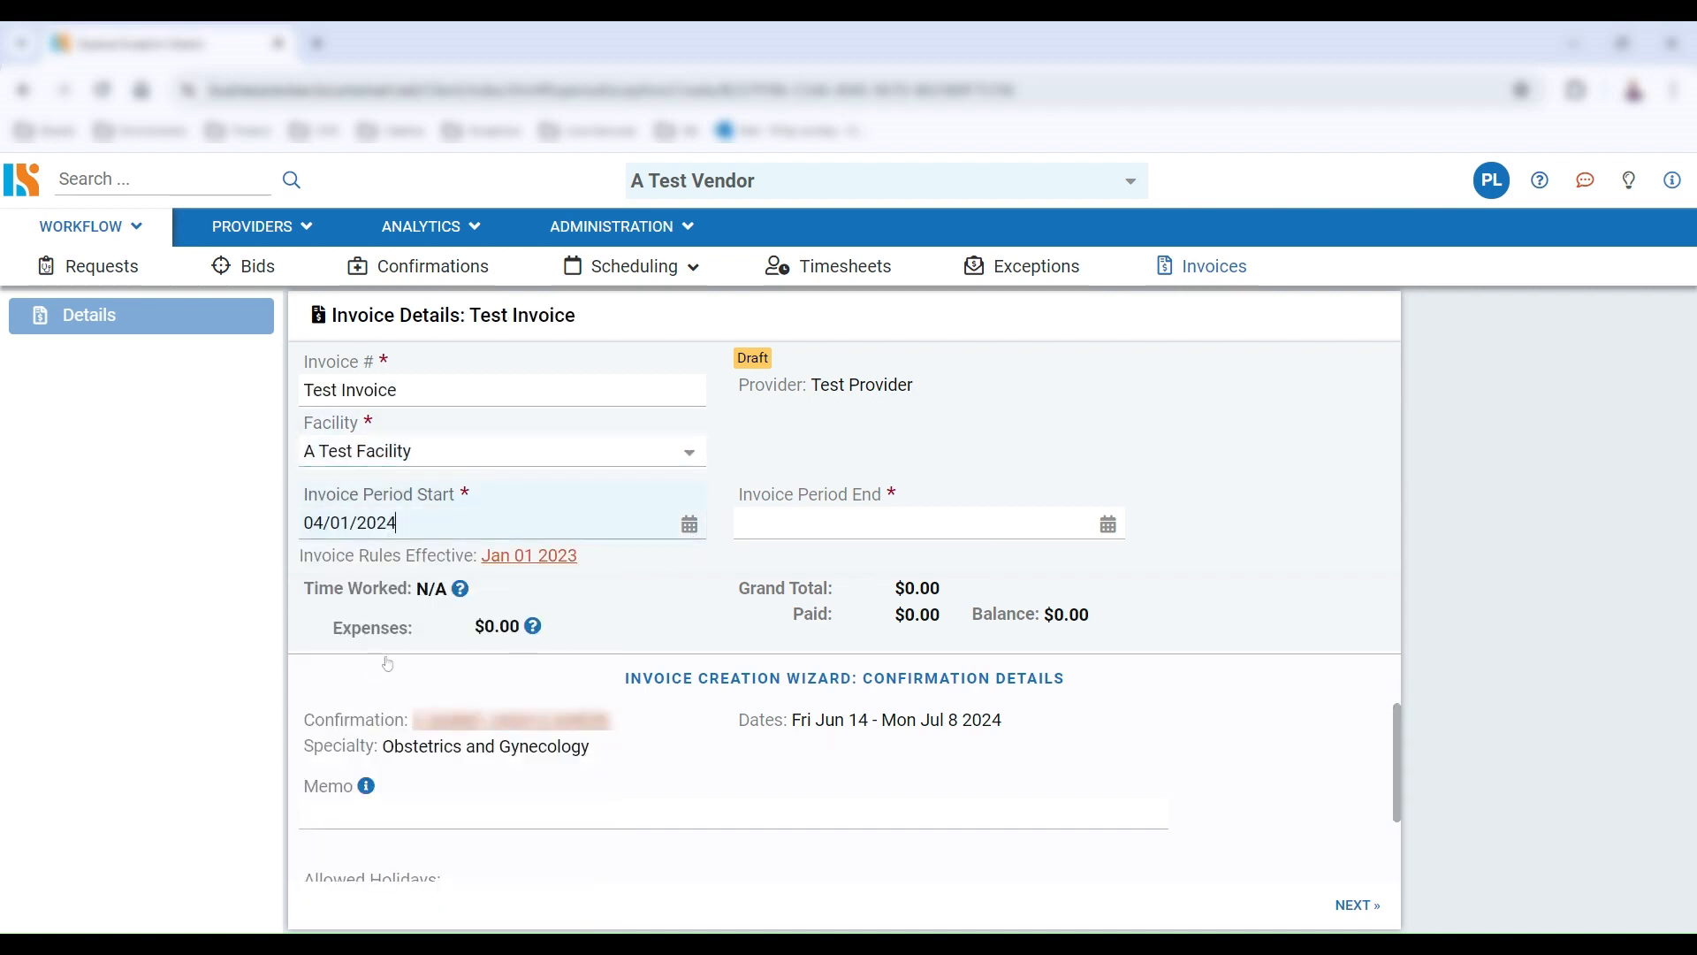
left_click(1107, 524)
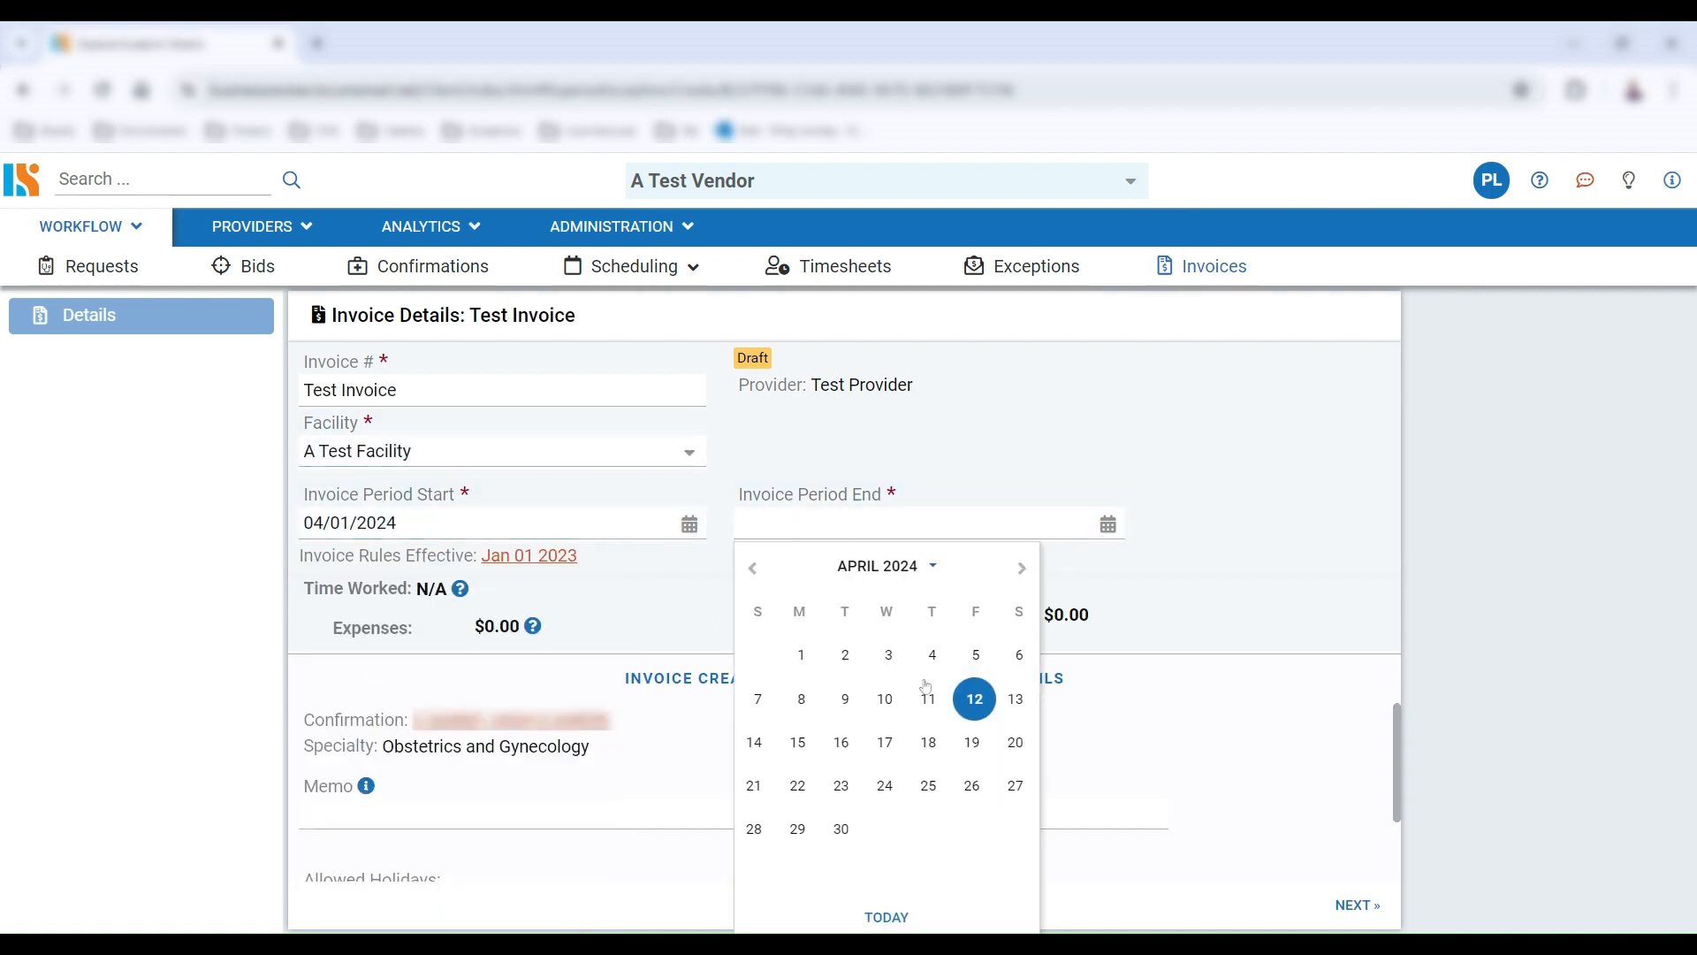
left_click(842, 828)
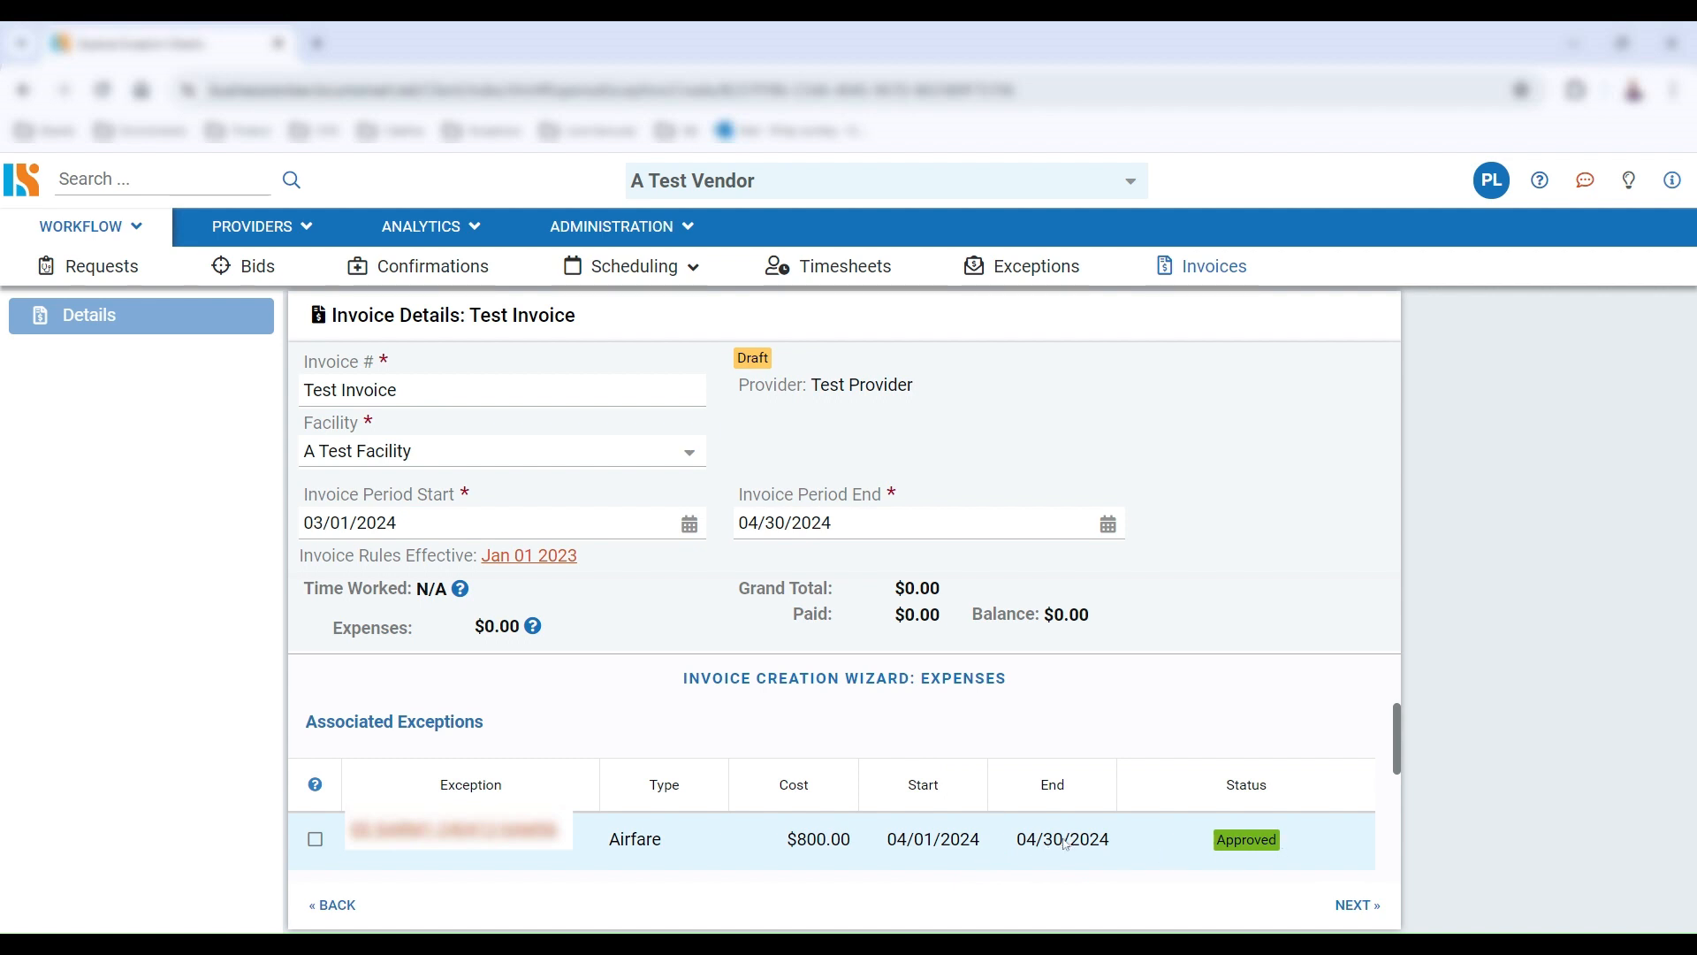
Associate the approved Airfare exception and add an Airfare expense dated 04/01/2024 to 04/01/2024 for 800
left_click(316, 839)
scroll(569, 799, "down", 3)
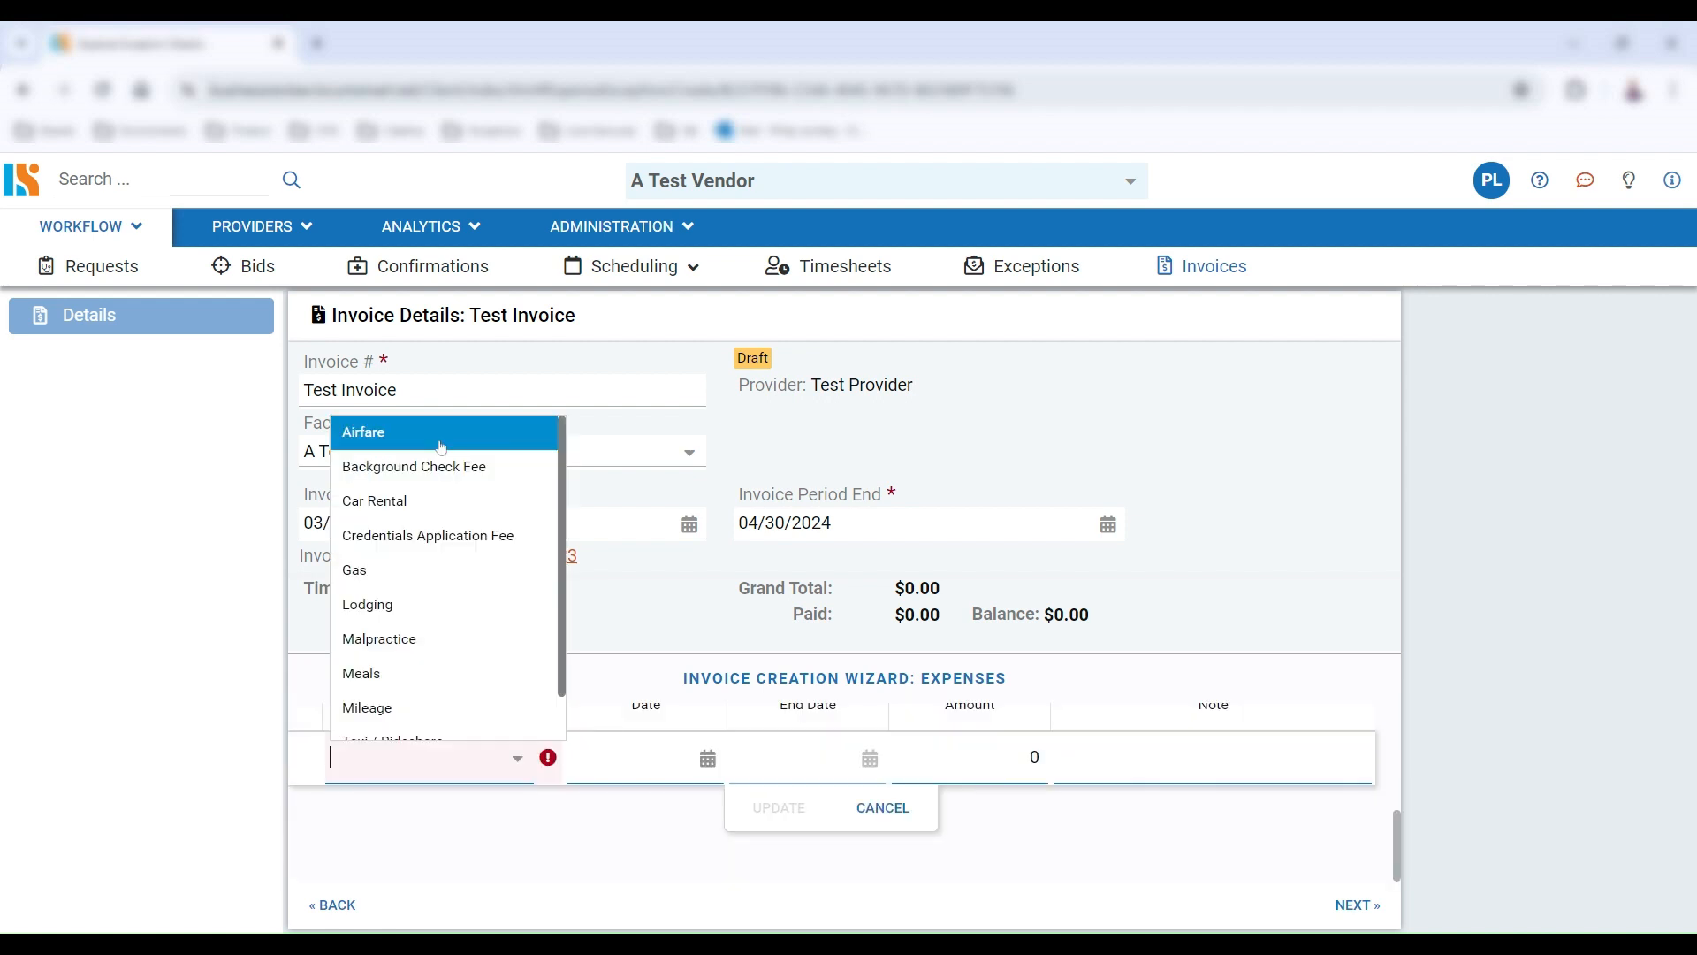
left_click(441, 438)
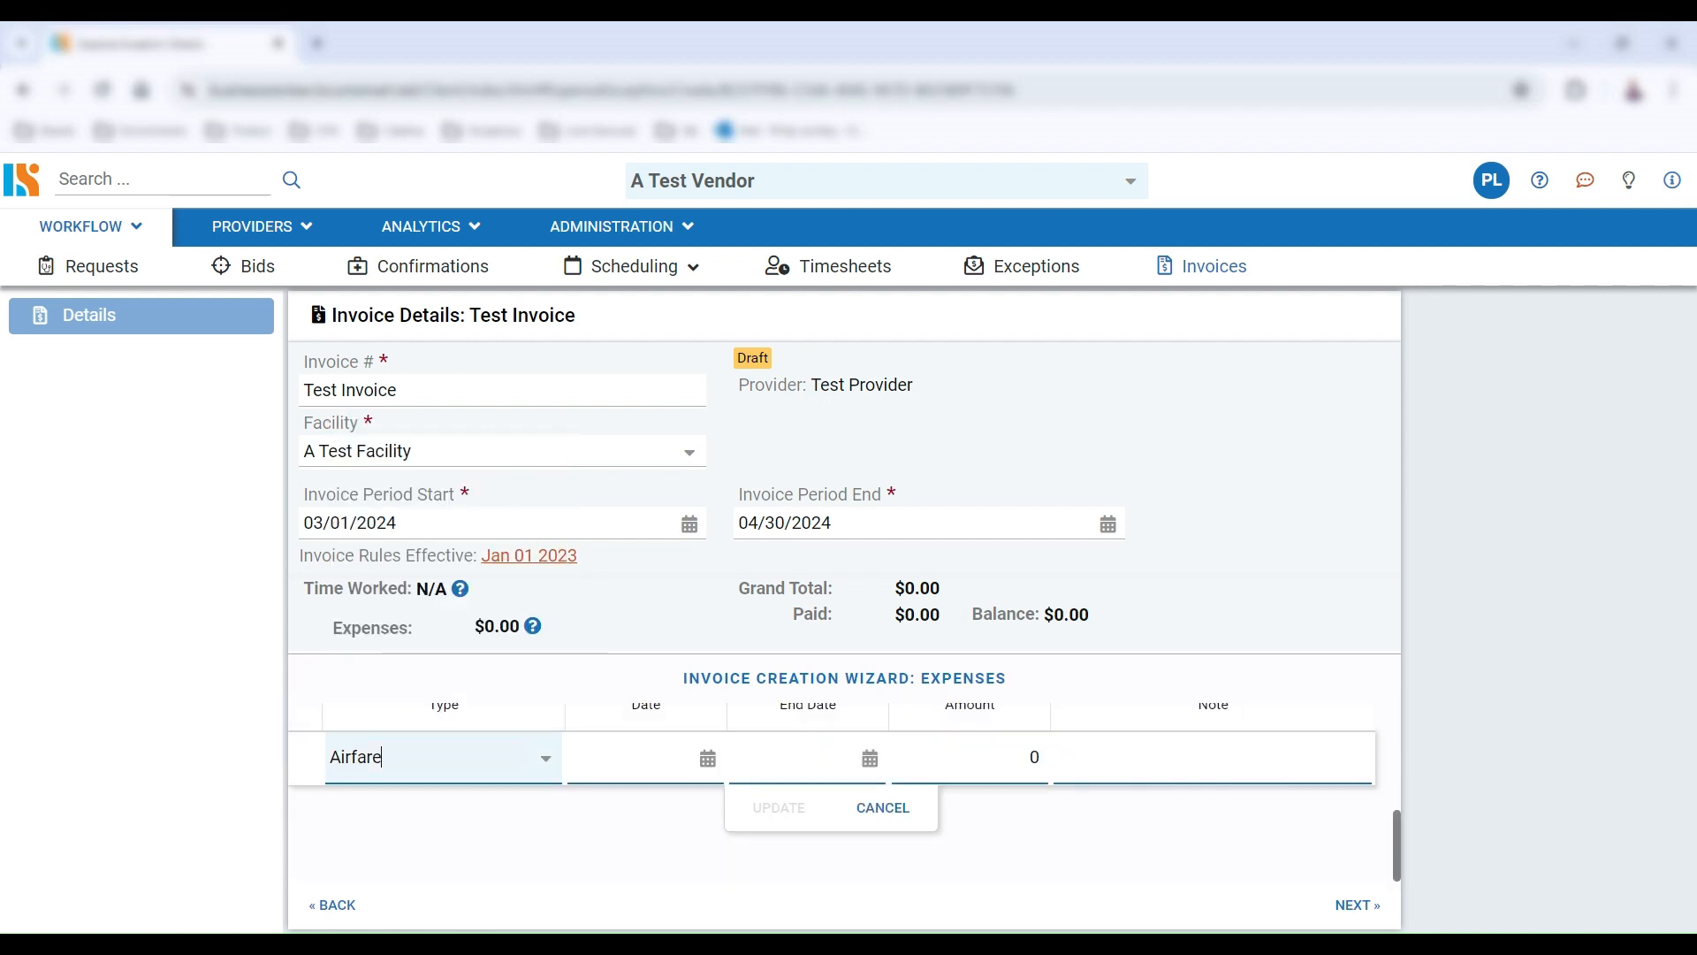
left_click(708, 758)
left_click(639, 453)
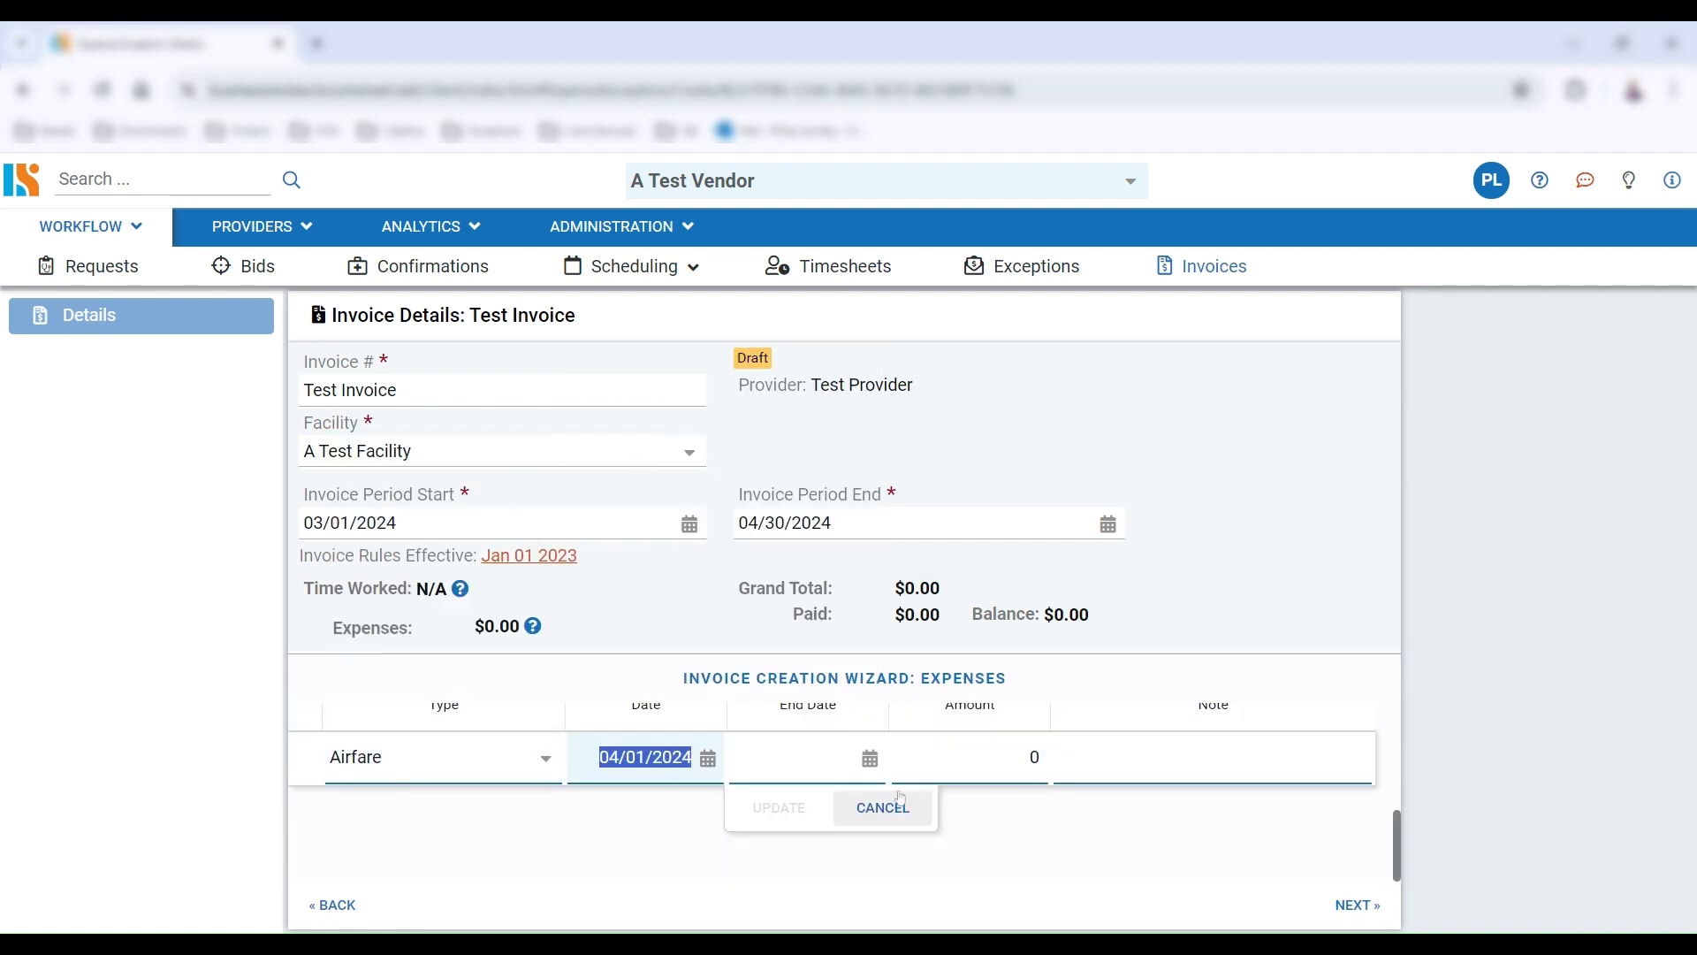
left_click(870, 757)
left_click(968, 776)
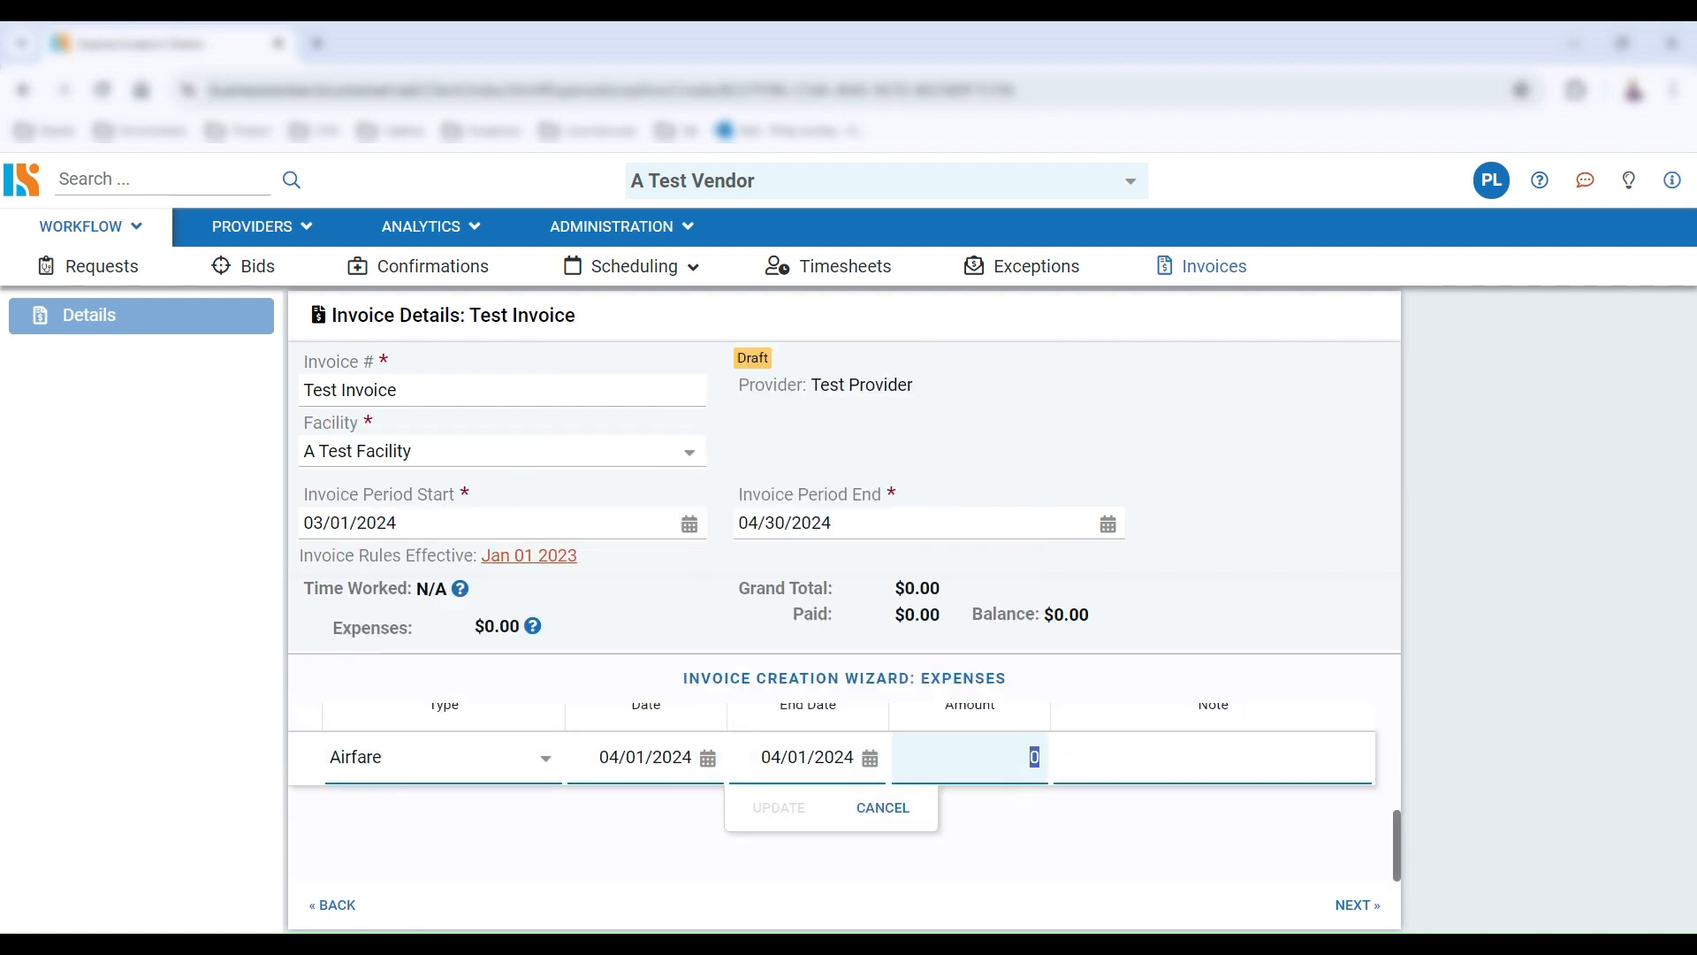
type("800")
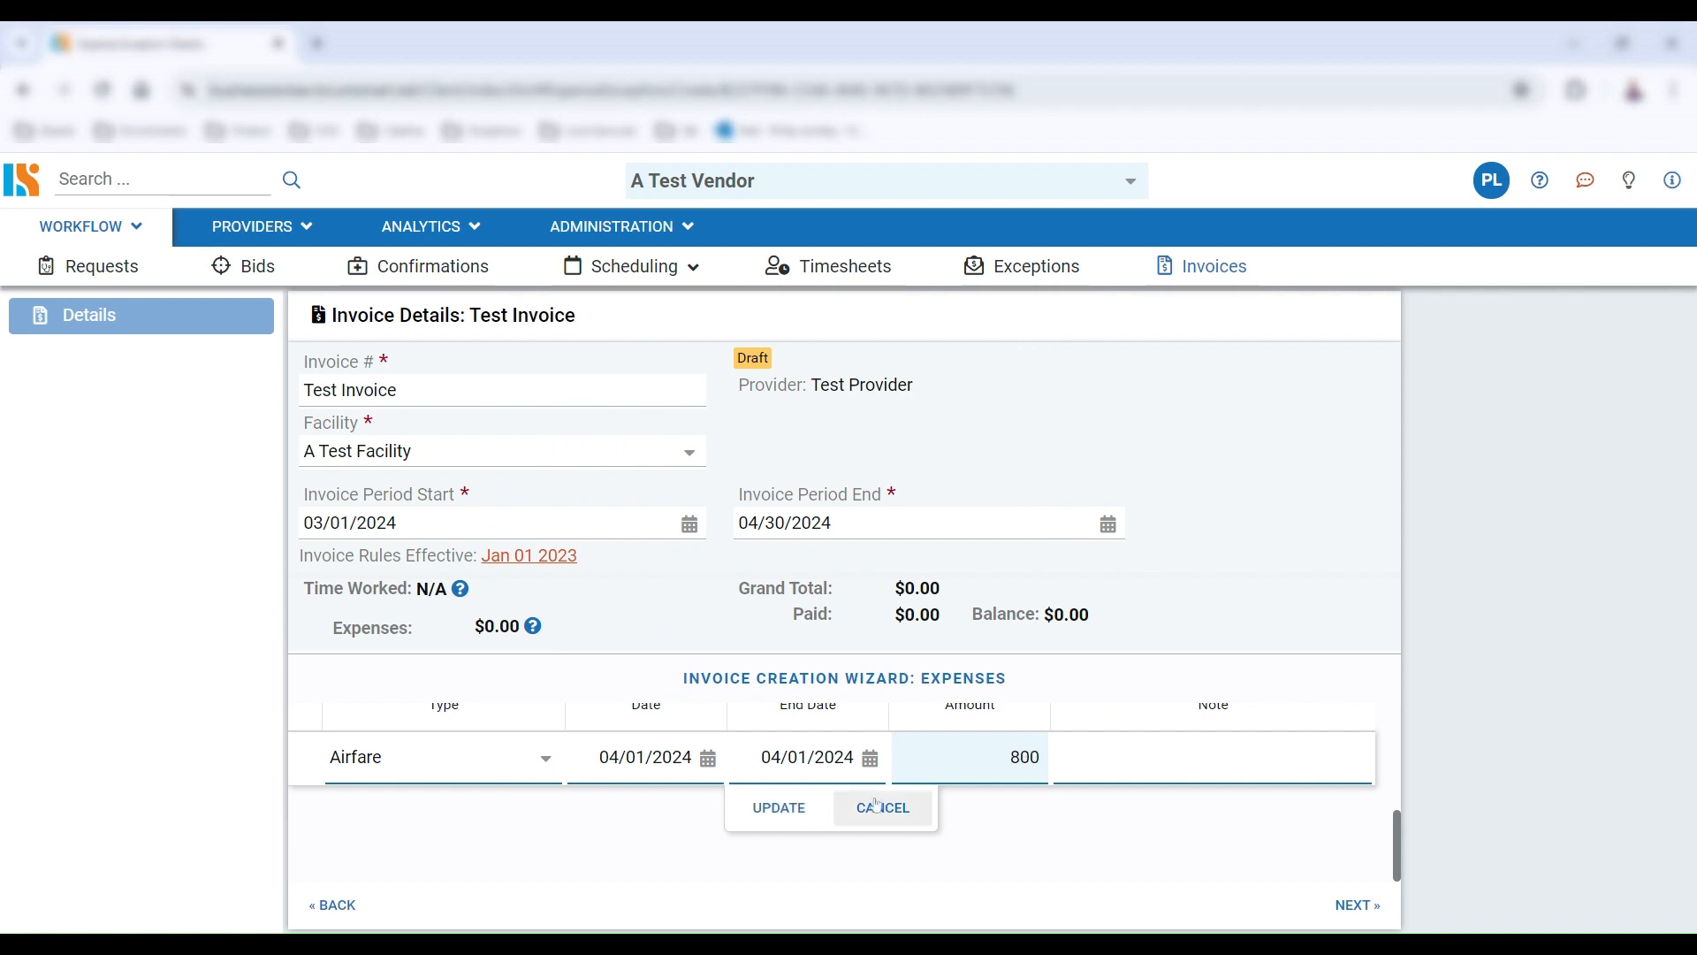
left_click(789, 810)
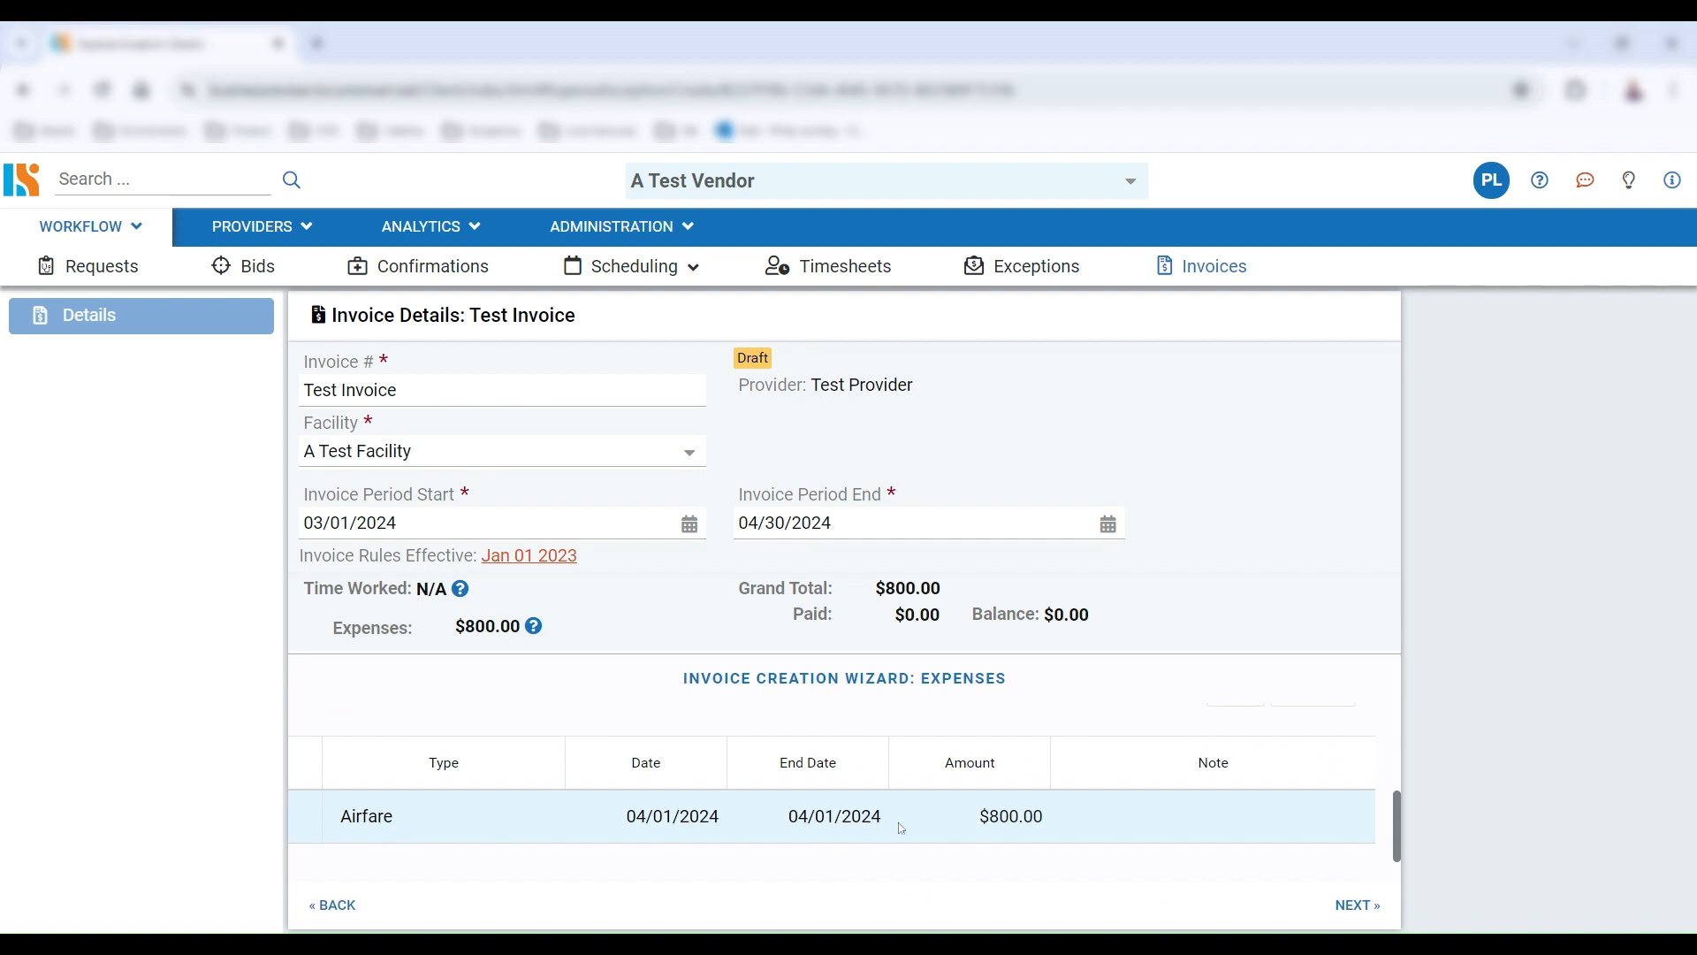
Review the submitted invoice's expenses as the HCO and the exported invoice and exception PDFs
scroll(804, 838, "up", 2)
scroll(803, 838, "up", 2)
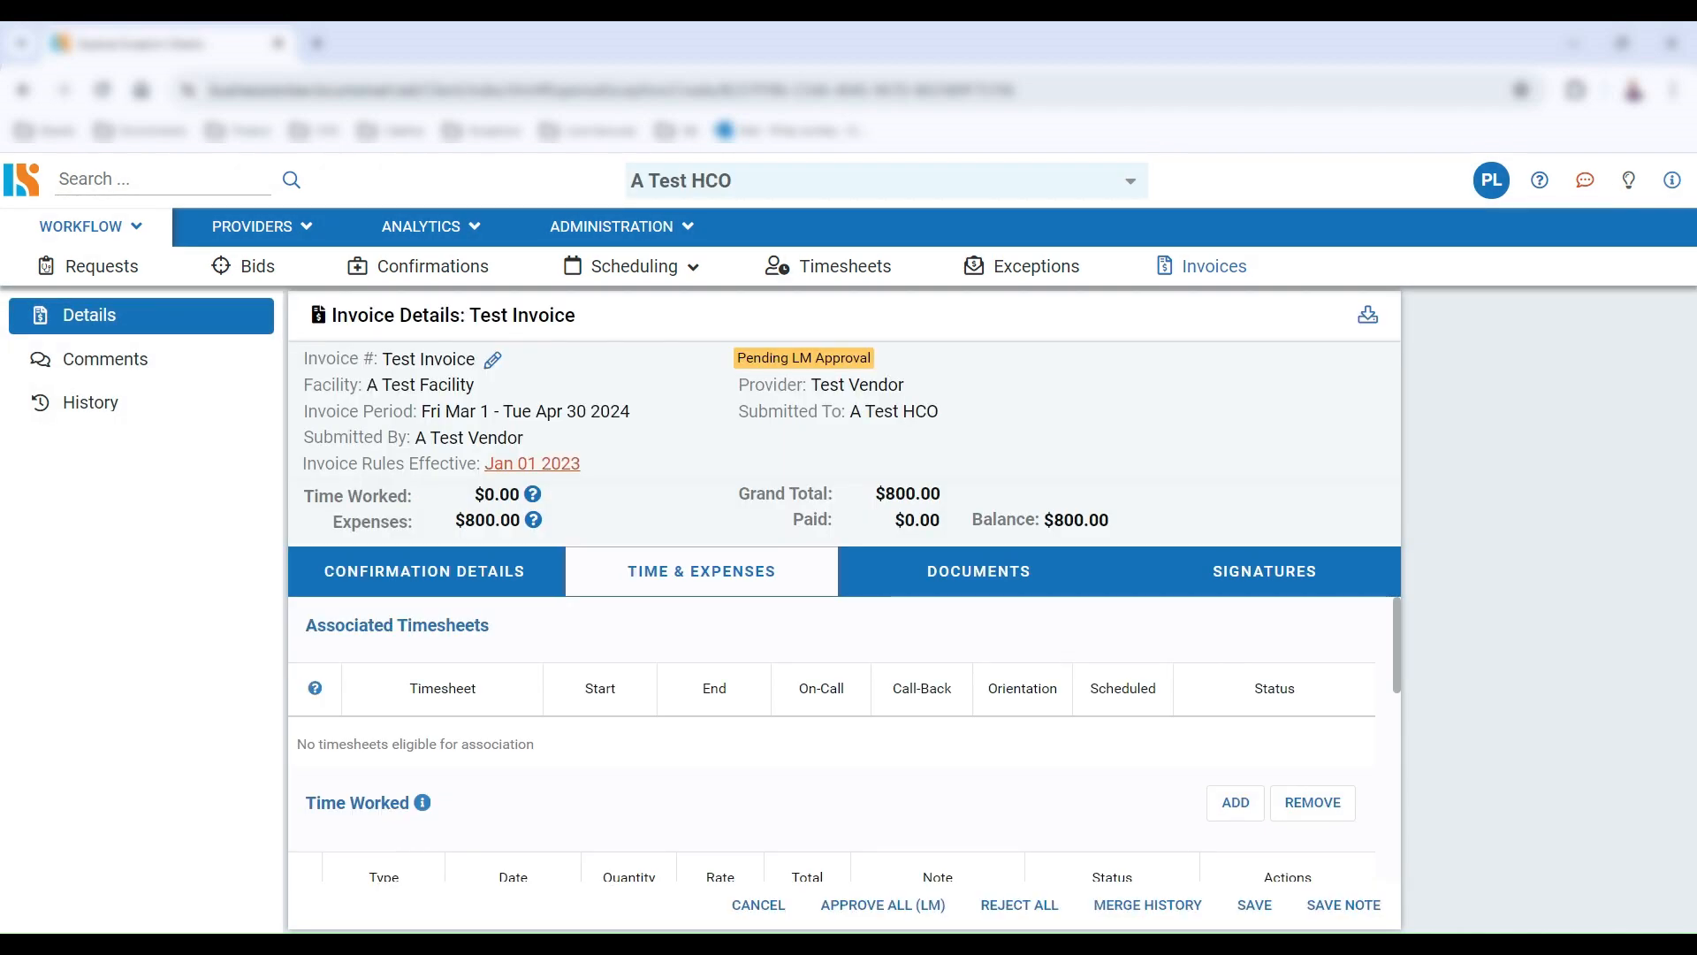
scroll(987, 731, "down", 1)
scroll(981, 729, "down", 5)
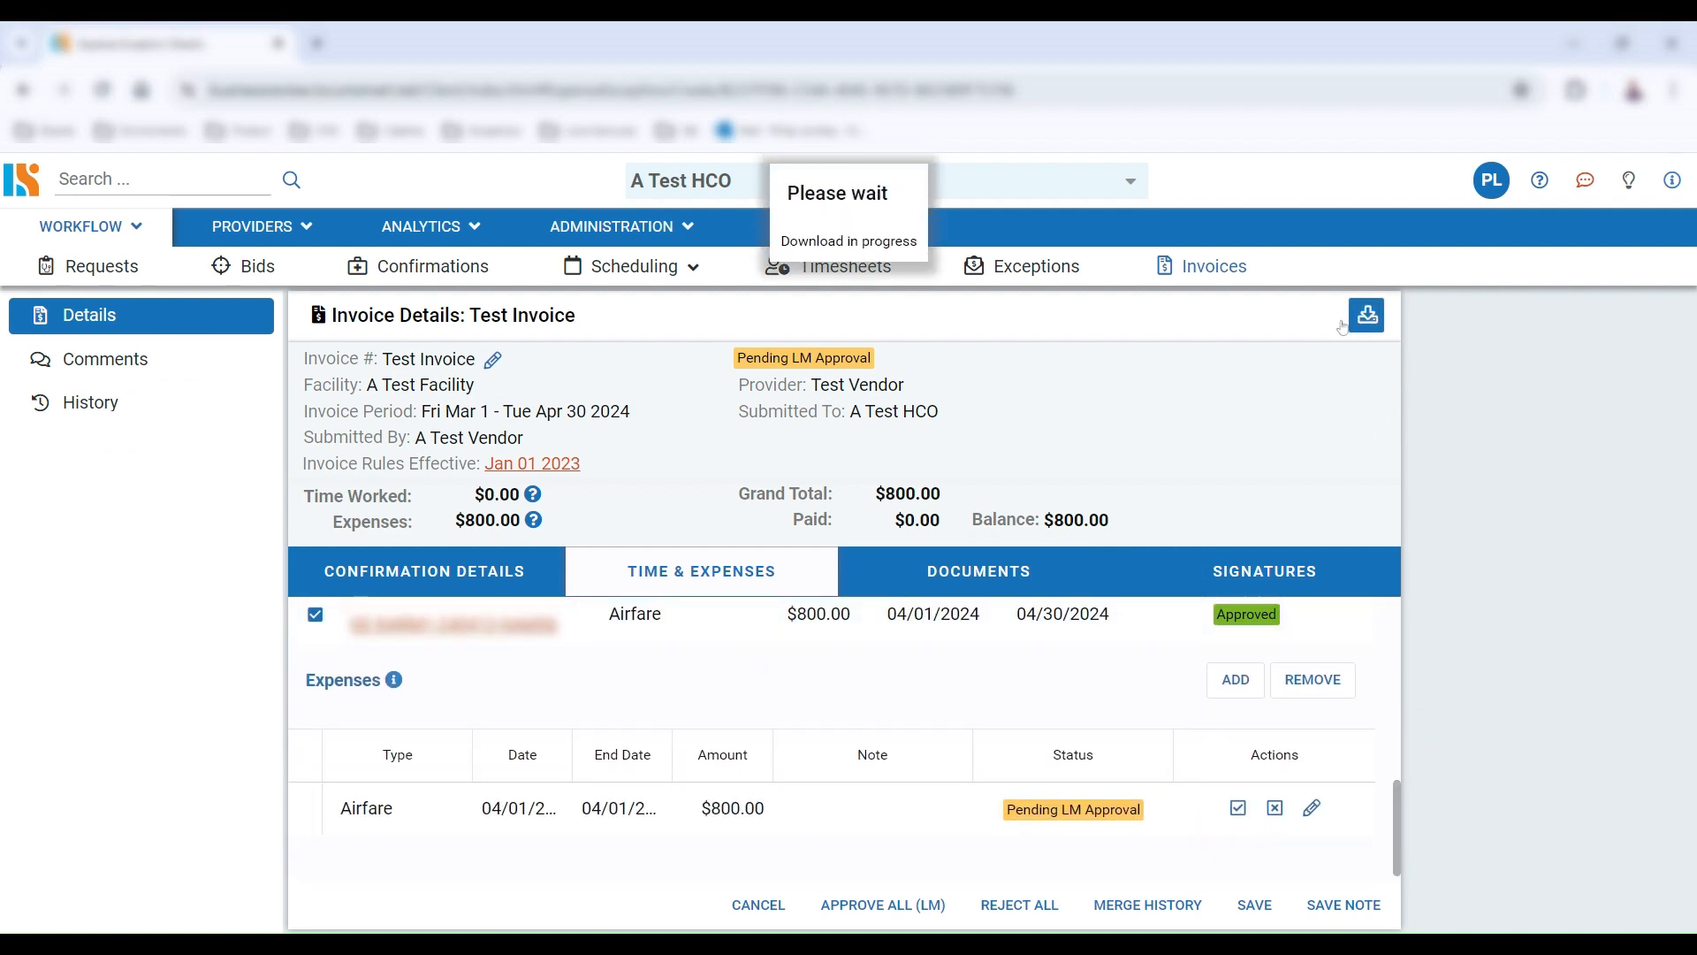
scroll(840, 574, "down", 8)
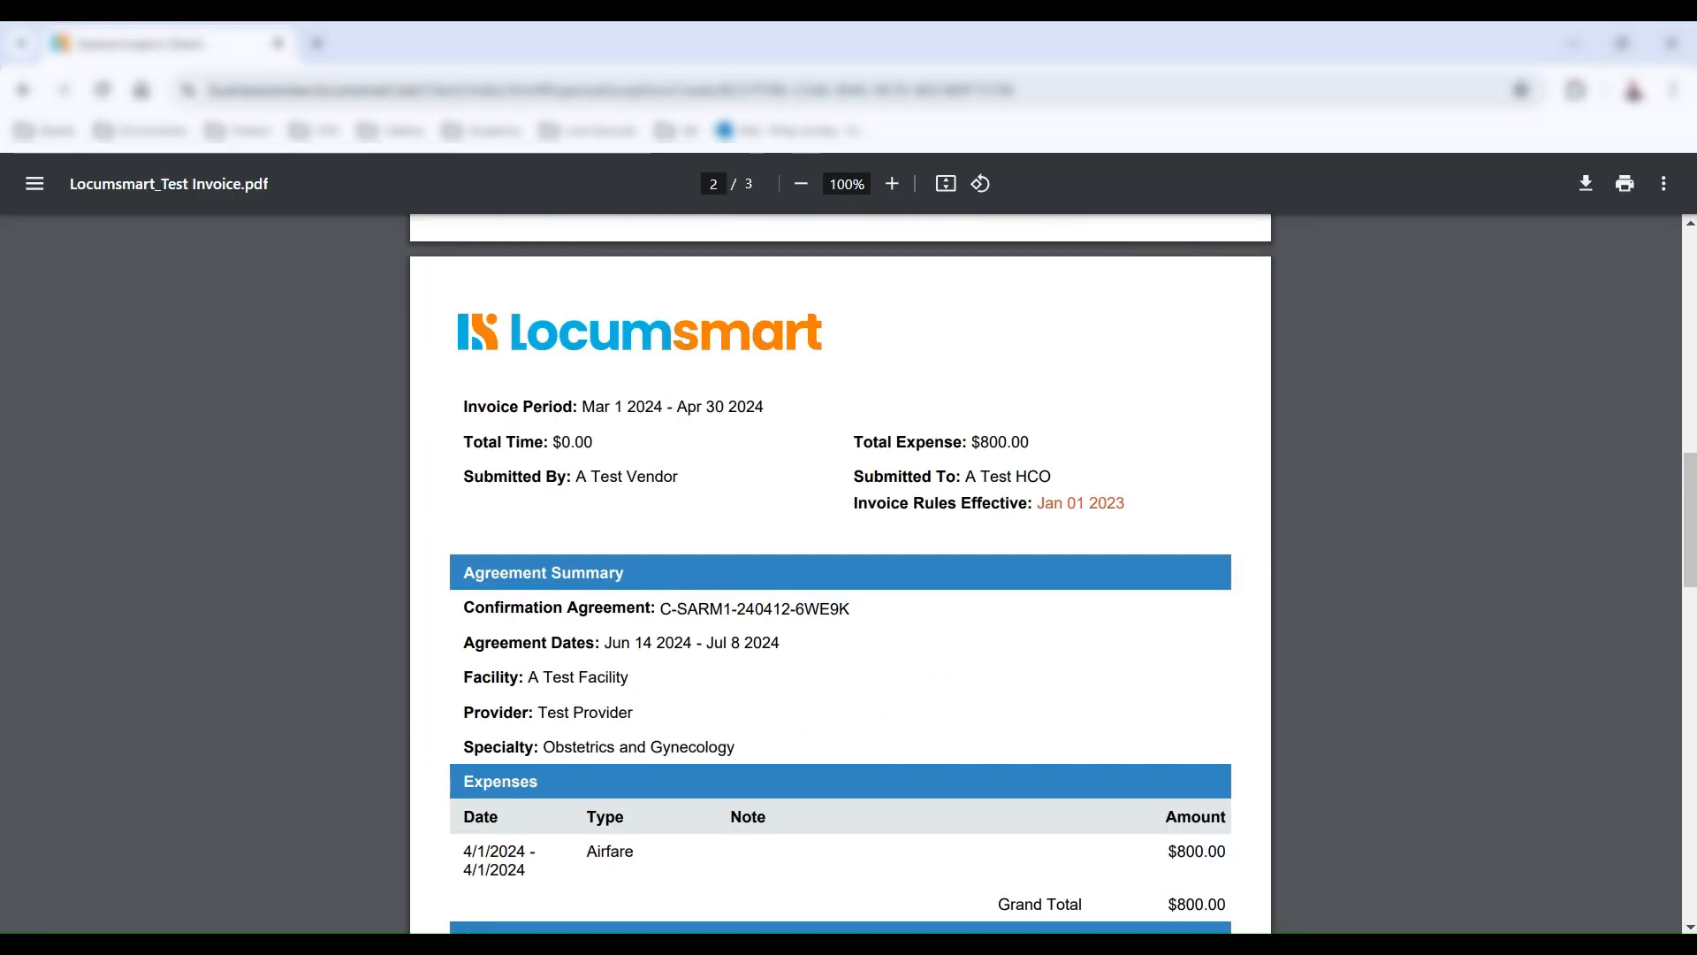
scroll(840, 574, "down", 6)
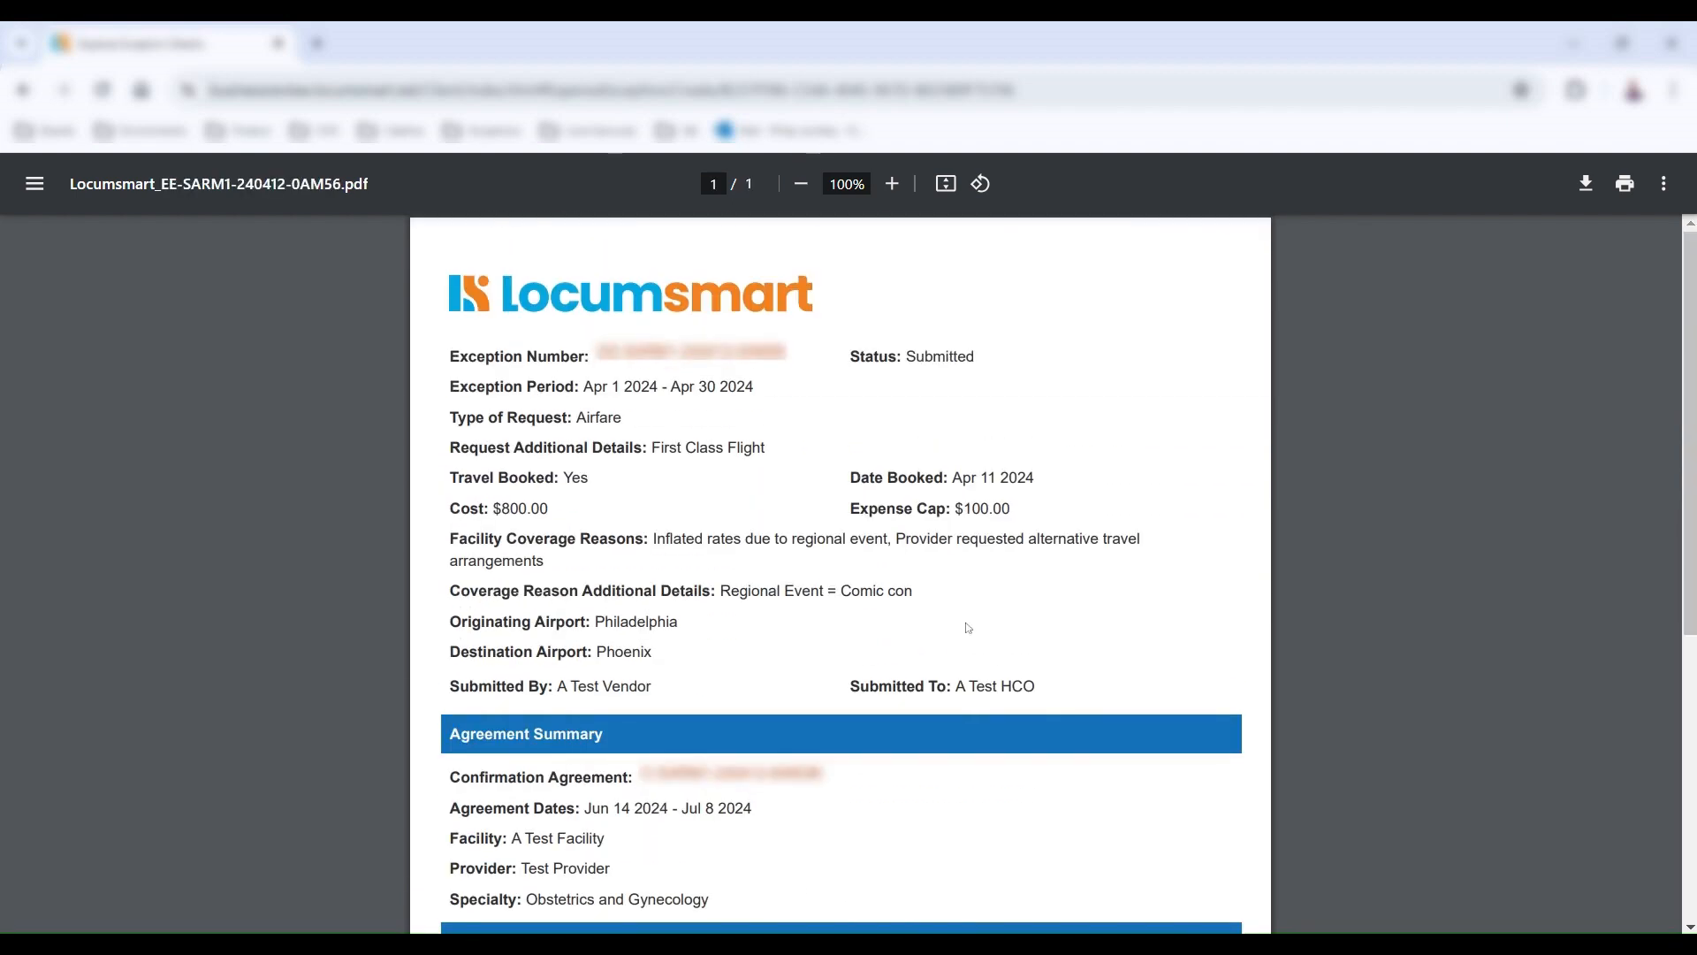